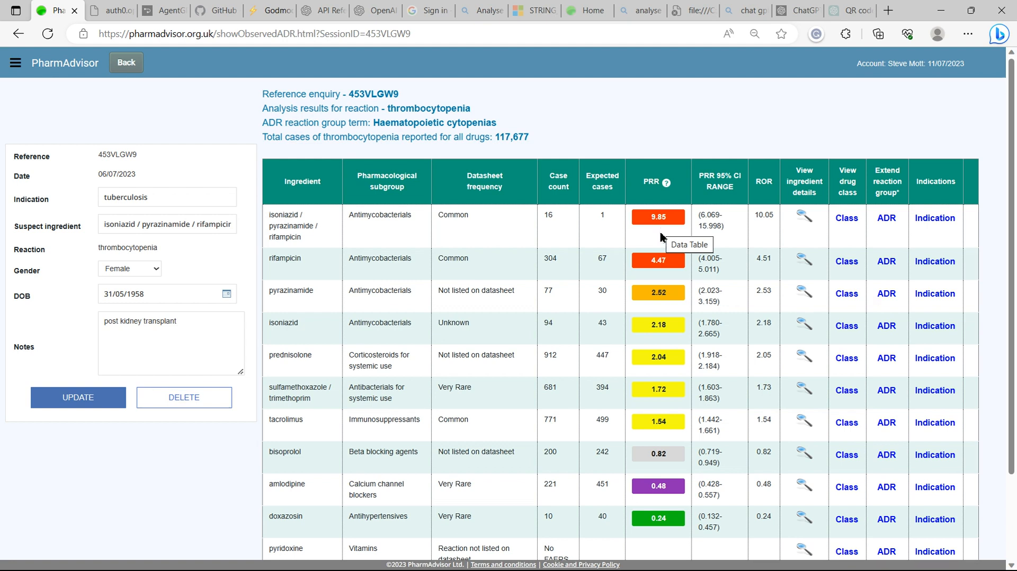
# Open the Antimycobacterials class risk analysis for thrombocytopenia from the isoniazid / pyrazinamide / rifampicin row, review it, and go back.
pyautogui.click(846, 221)
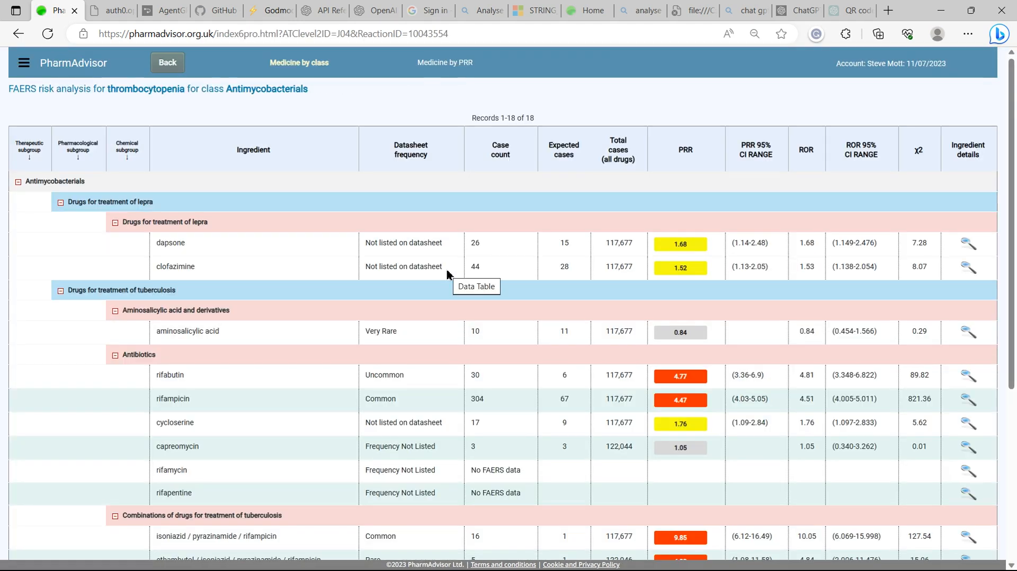
pyautogui.scroll(-1, 448, 274)
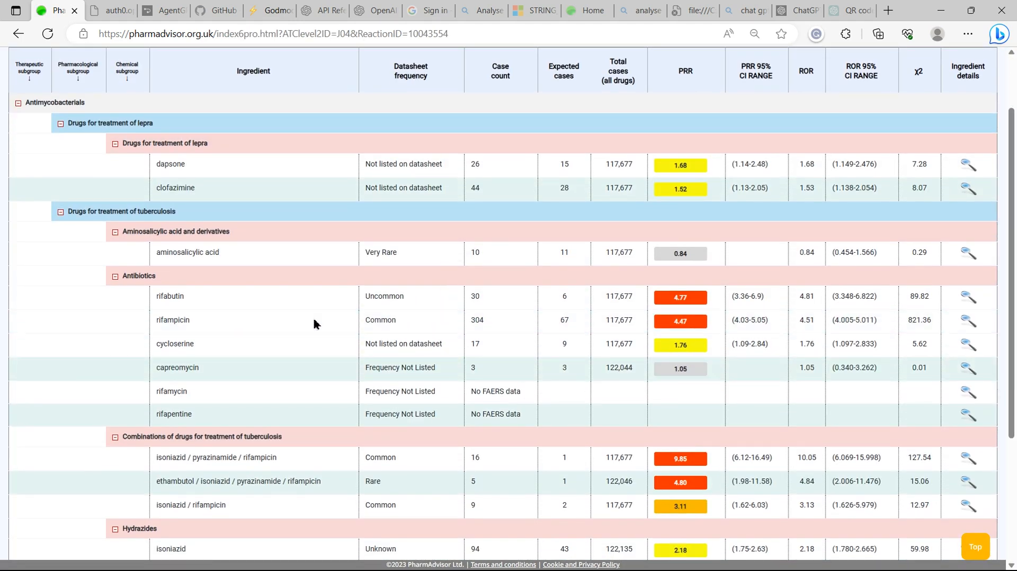
pyautogui.scroll(-3, 270, 315)
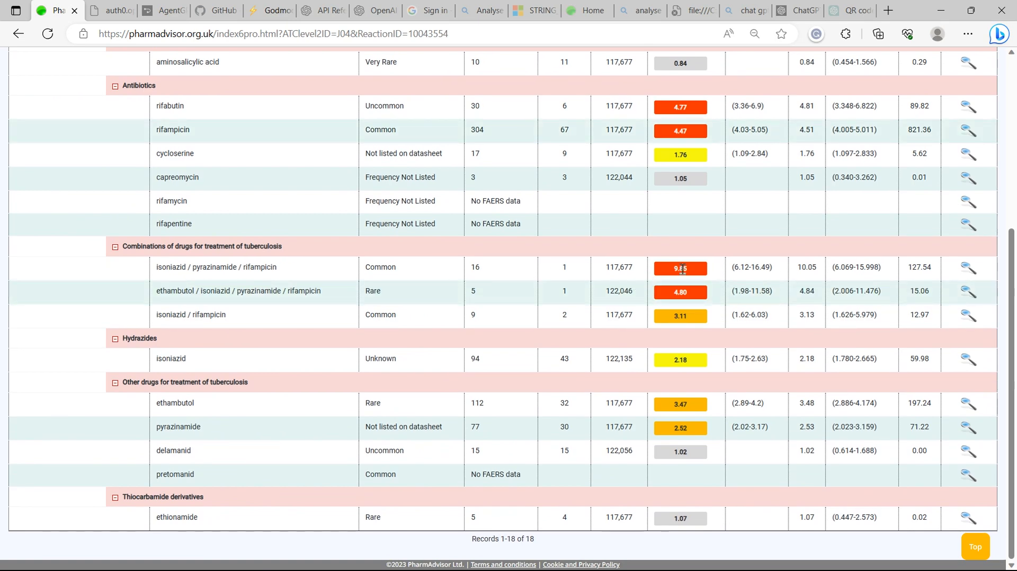
pyautogui.scroll(3, 513, 228)
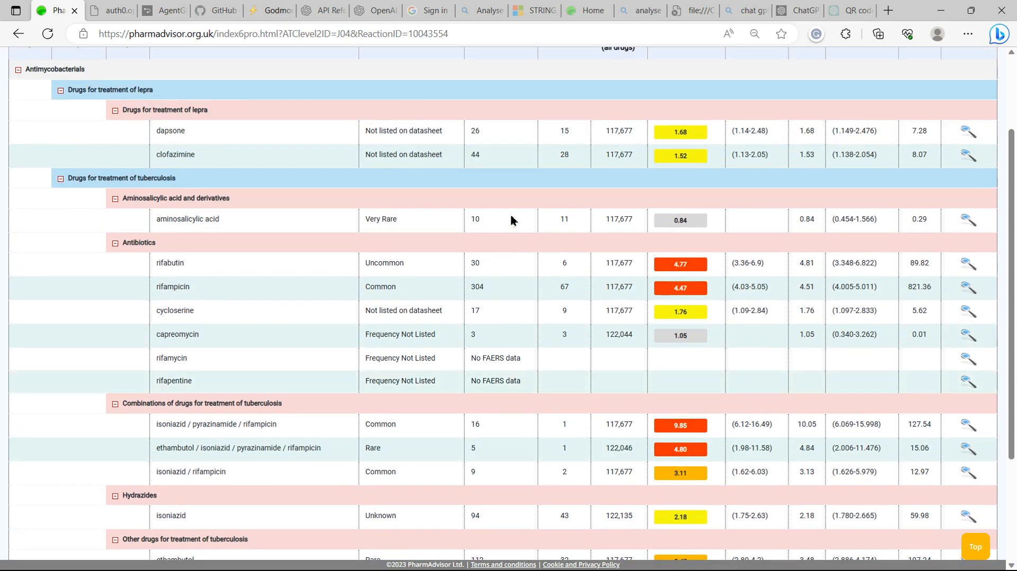
pyautogui.scroll(-3, 562, 313)
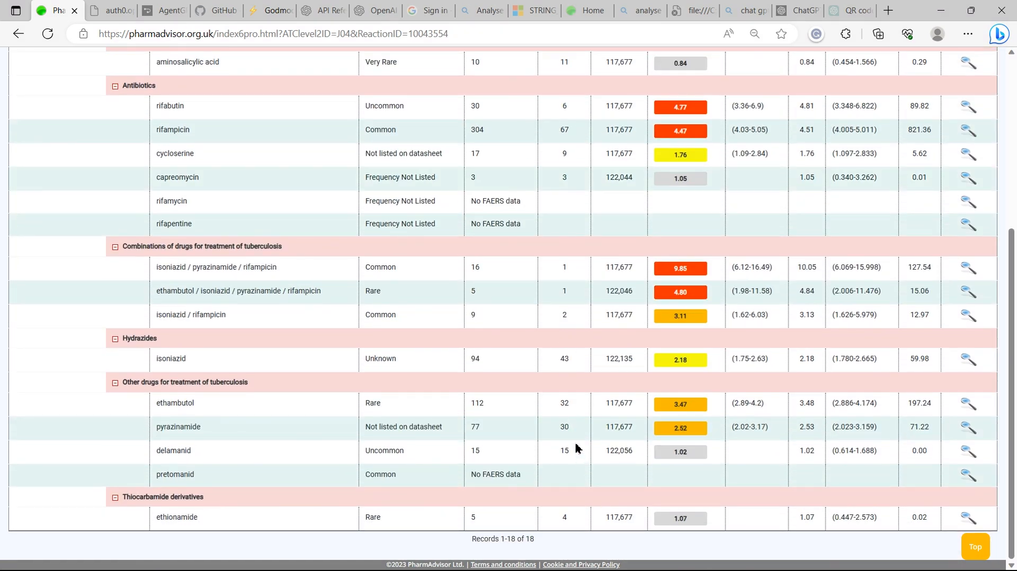
pyautogui.scroll(5, 578, 448)
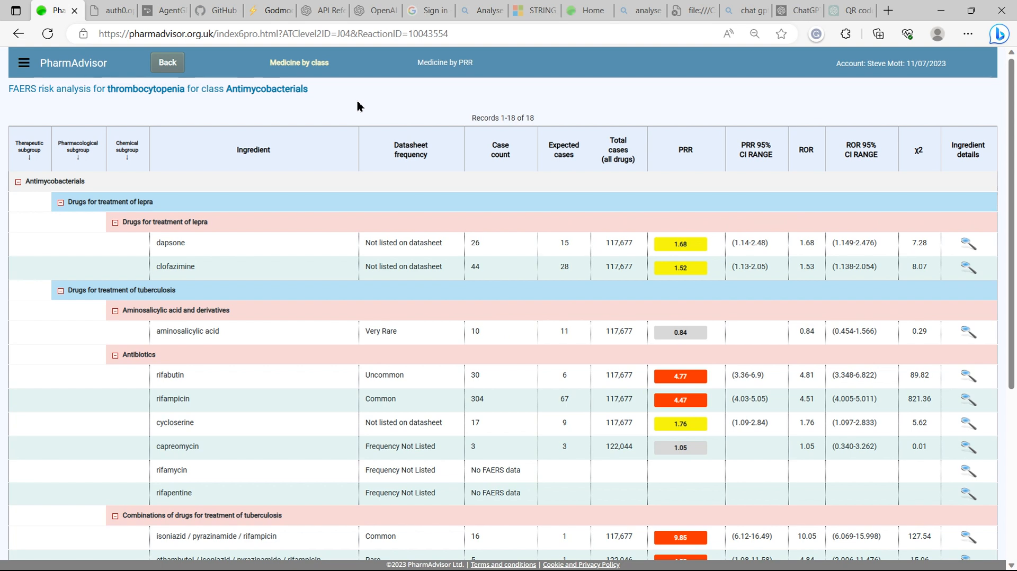
pyautogui.click(162, 62)
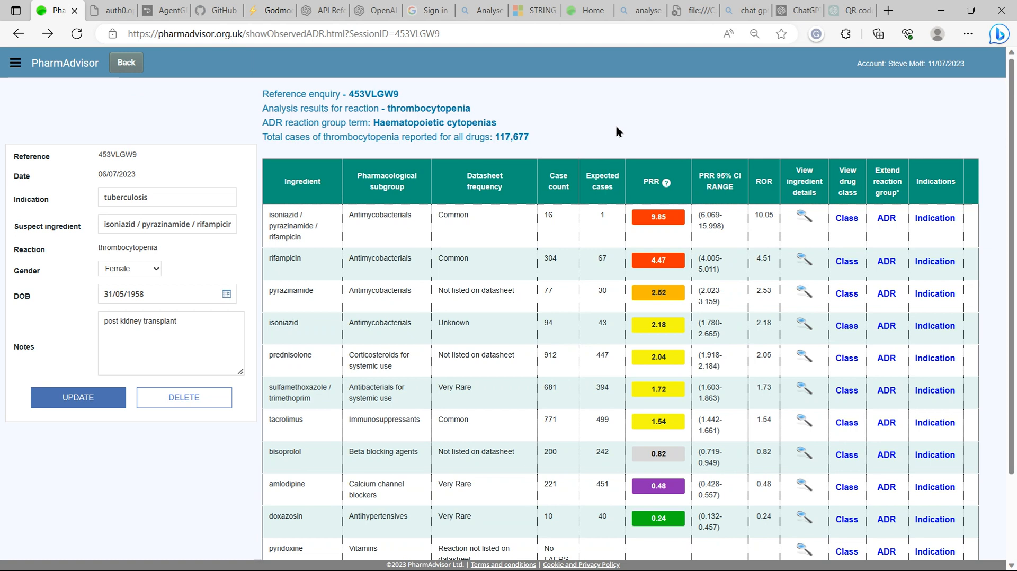
# Switch to the ChatGPT tab and choose the GPT-4 Code Interpreter model.
pyautogui.hotkey('alt', 'Tab')
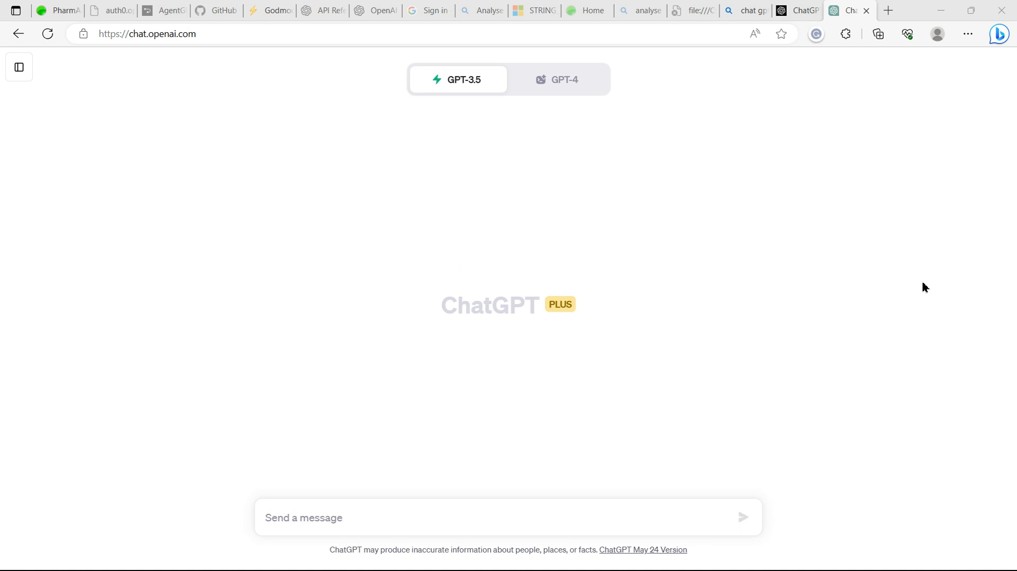
pyautogui.moveTo(565, 88)
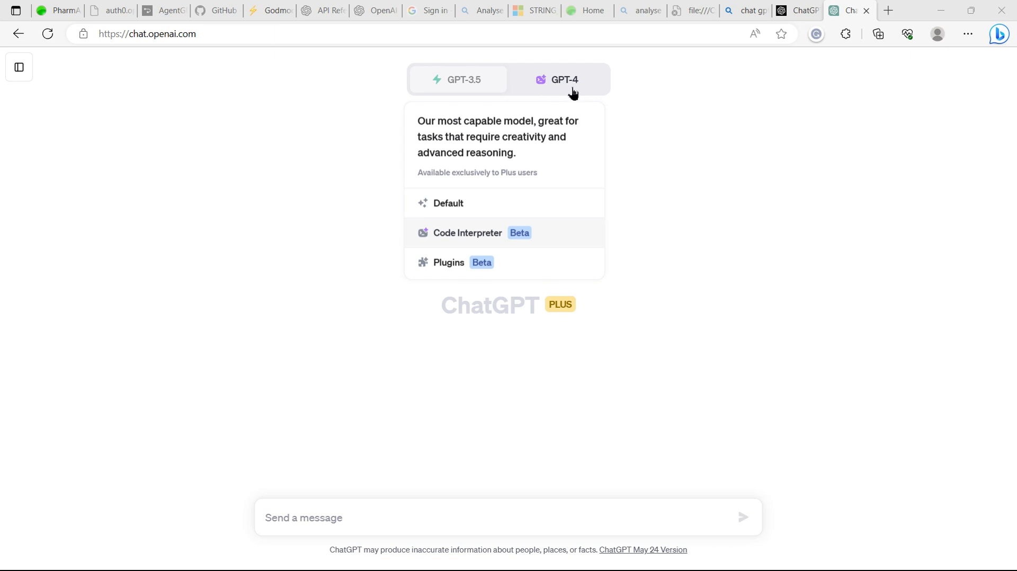
pyautogui.click(553, 238)
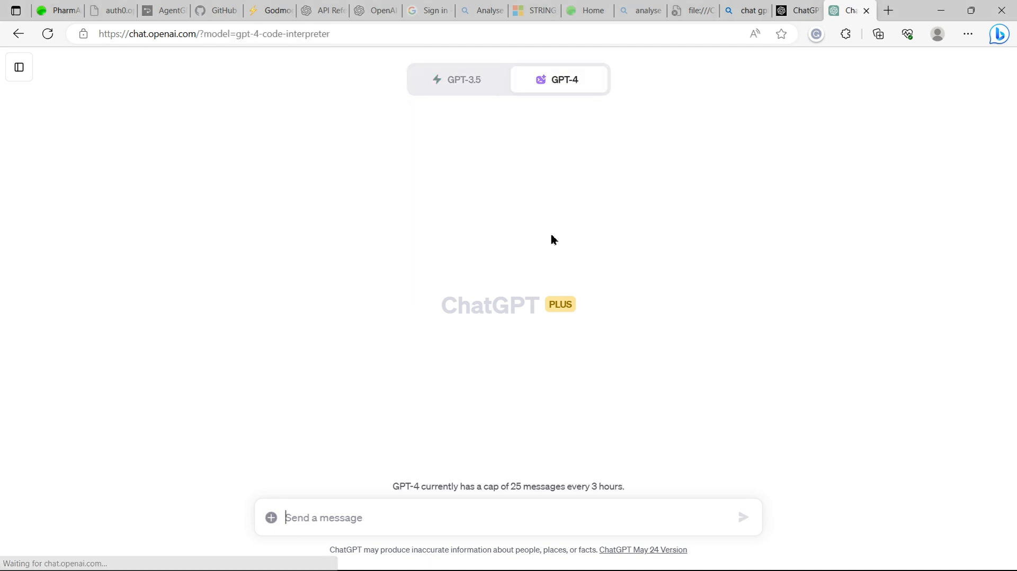
# Attach GSTT2.xlsx to a new message and paste the prompt asking to sort the listed drugs for thrombocytopenia by PRR into a table.
pyautogui.click(271, 522)
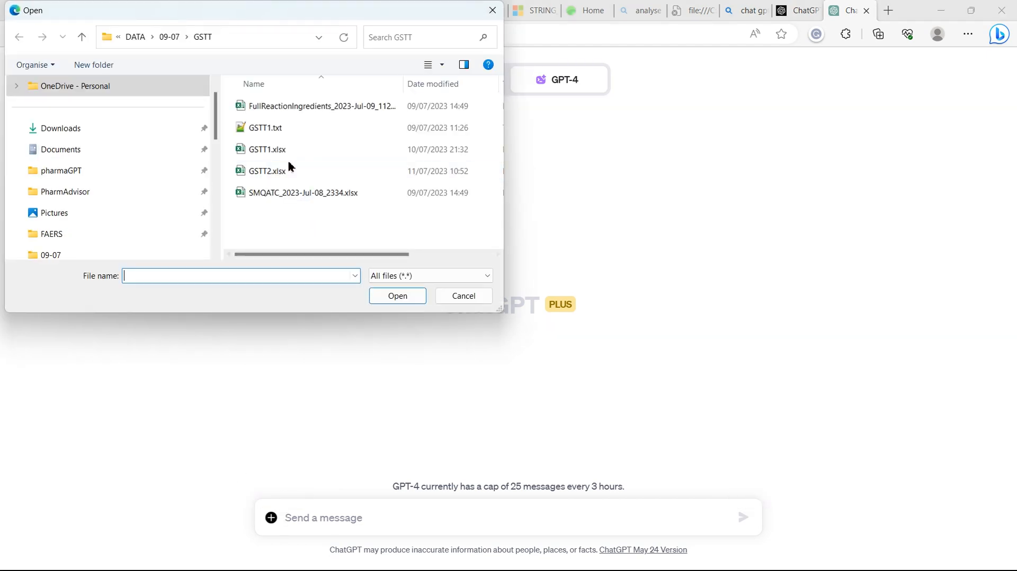
pyautogui.click(274, 173)
pyautogui.click(395, 298)
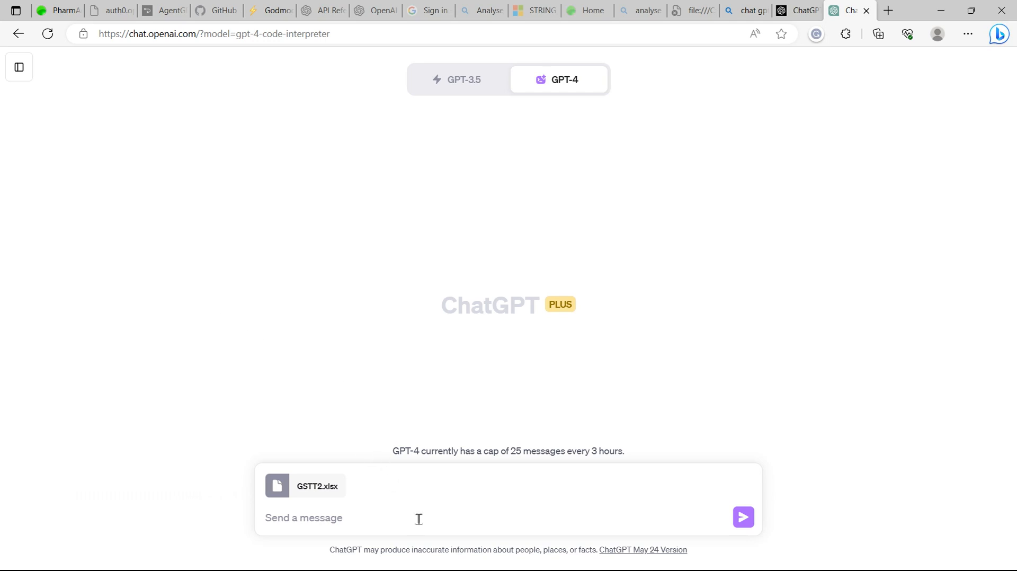
pyautogui.click(293, 522)
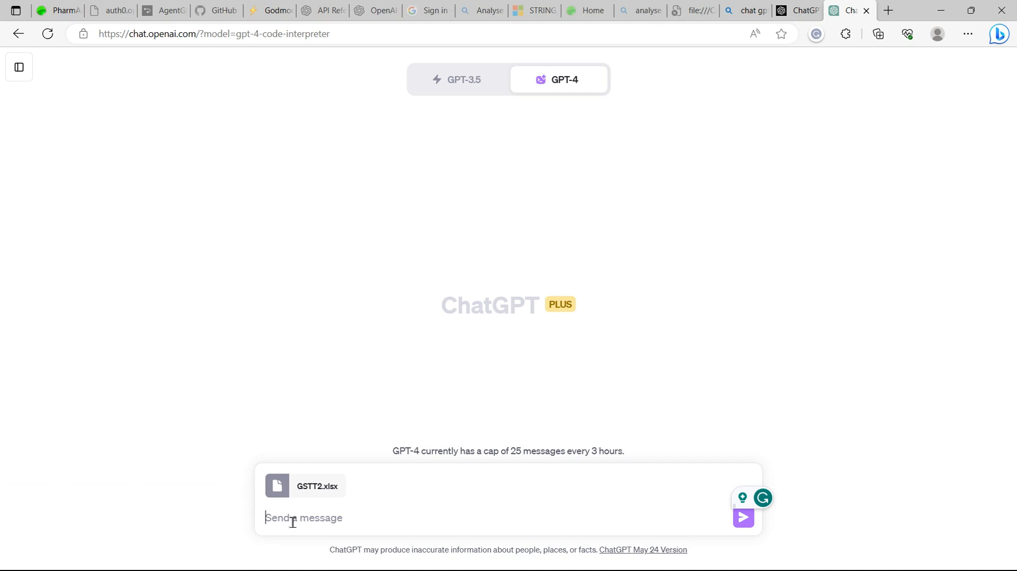
pyautogui.hotkey('ctrl', 'v')
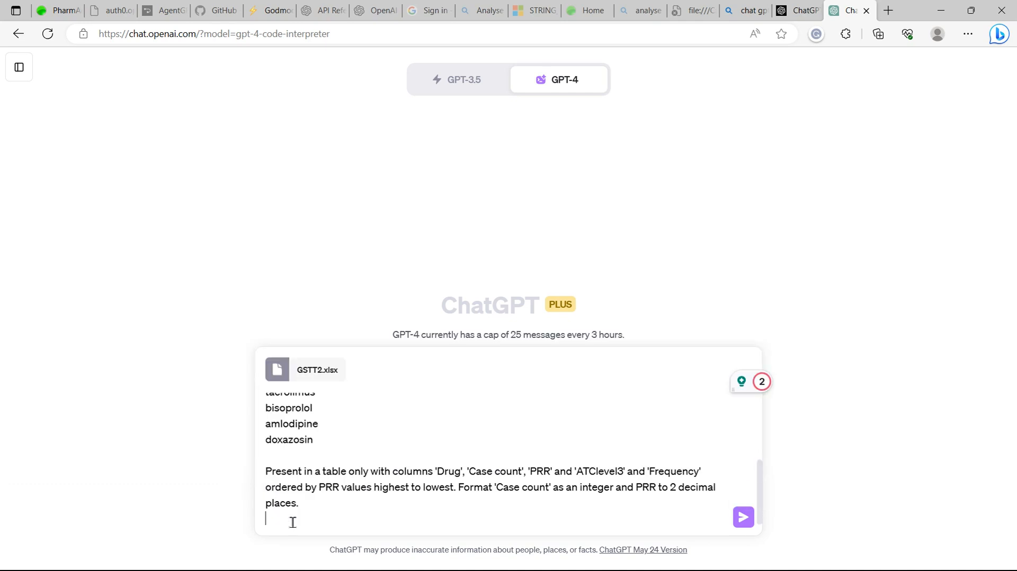
# Read through the pasted prompt's drug list and table formatting instructions.
pyautogui.scroll(2, 318, 492)
pyautogui.scroll(3, 332, 479)
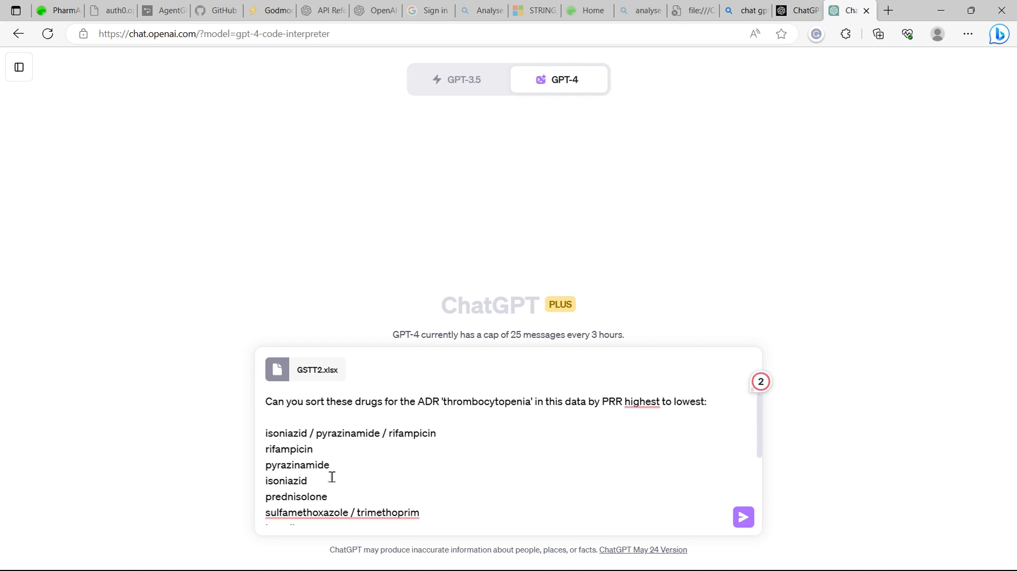
pyautogui.scroll(-1, 332, 477)
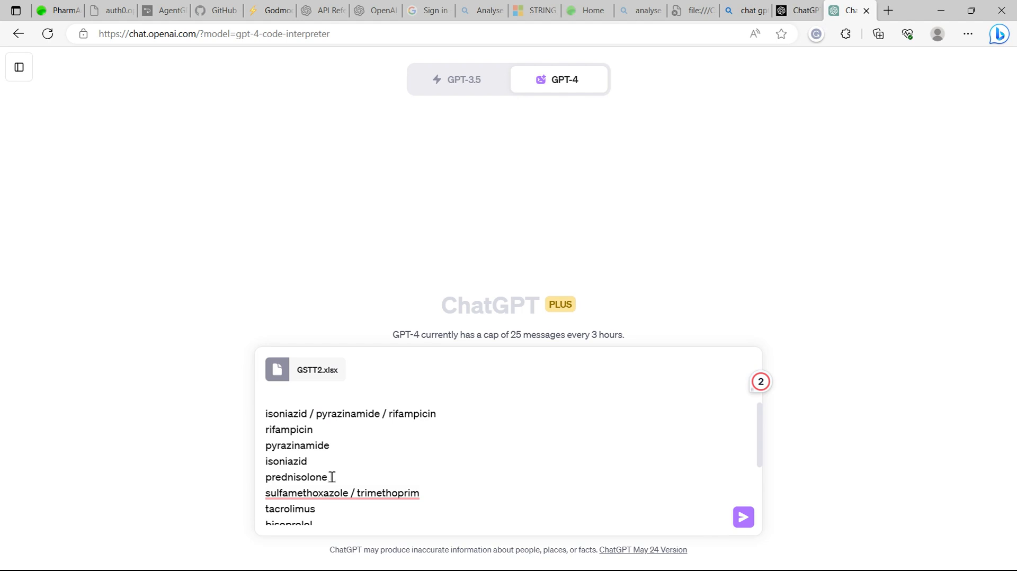
pyautogui.scroll(-1, 371, 467)
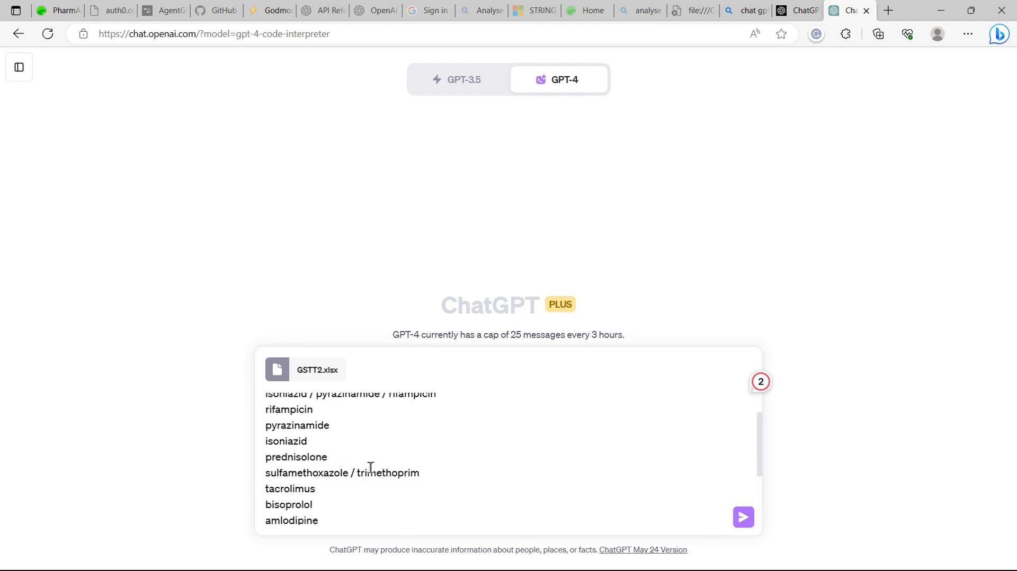
pyautogui.scroll(1, 371, 468)
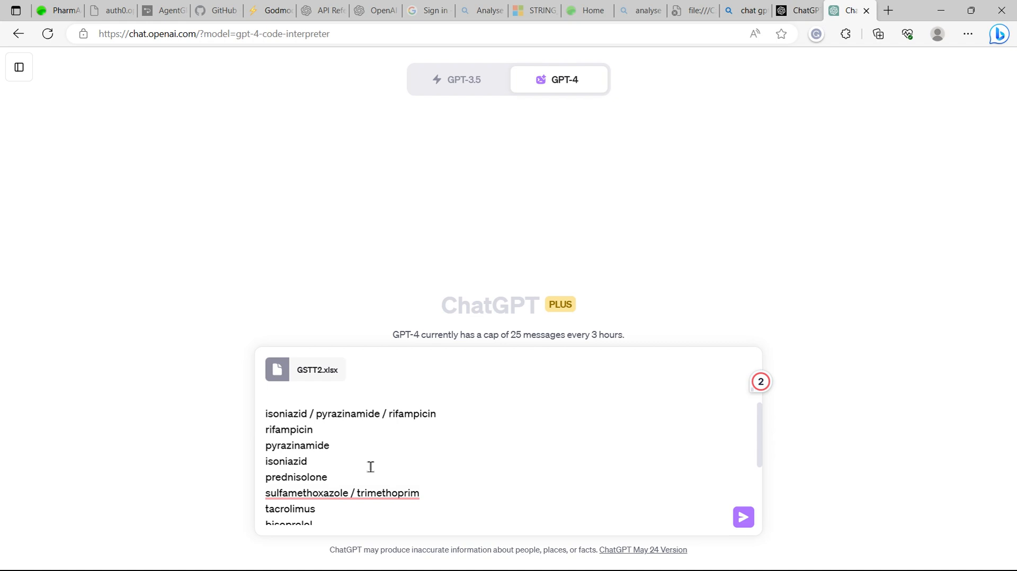
pyautogui.scroll(-1, 371, 467)
pyautogui.scroll(1, 371, 467)
pyautogui.scroll(-2, 371, 467)
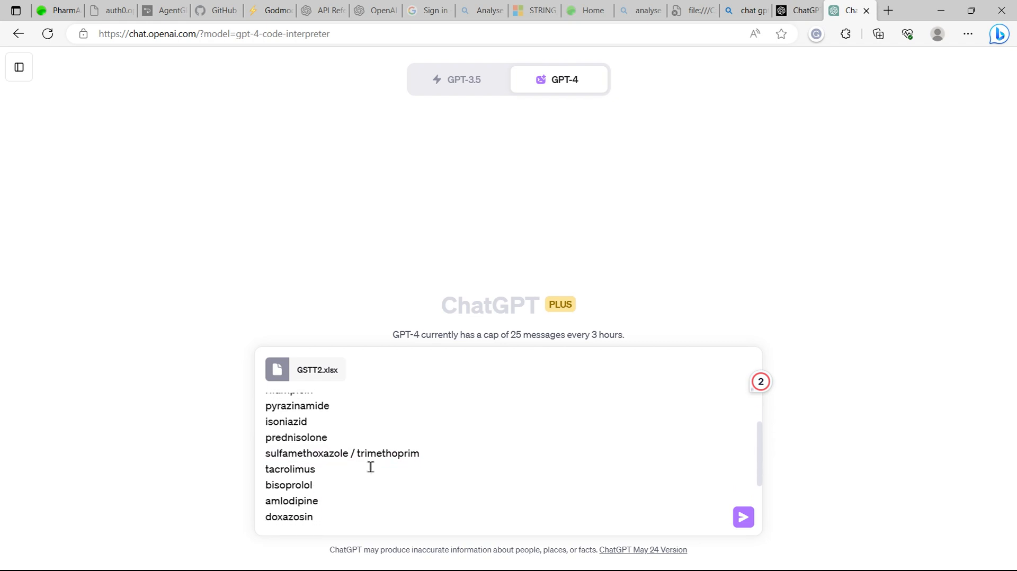
pyautogui.scroll(-2, 370, 468)
pyautogui.scroll(1, 371, 467)
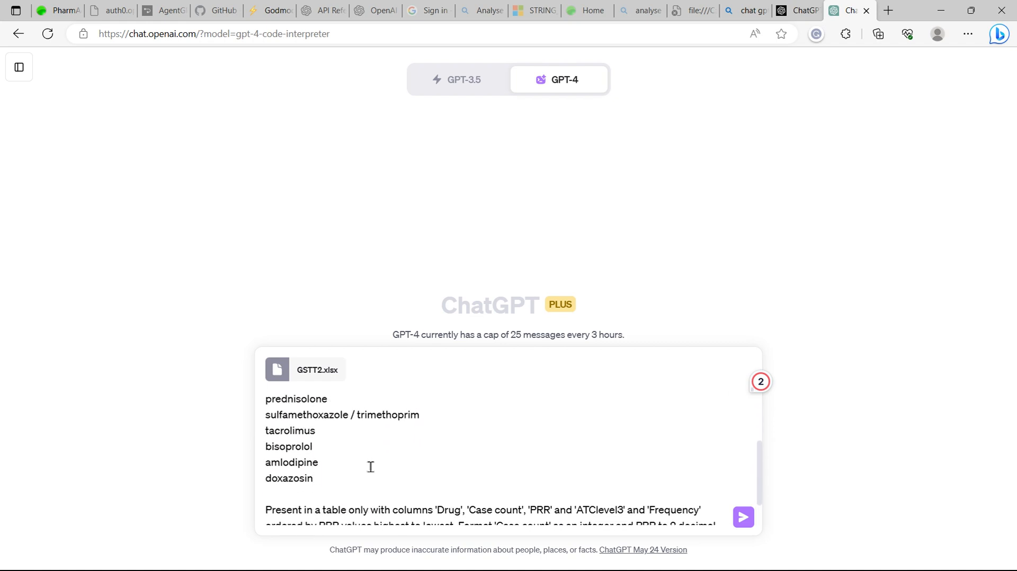
pyautogui.scroll(-2, 371, 468)
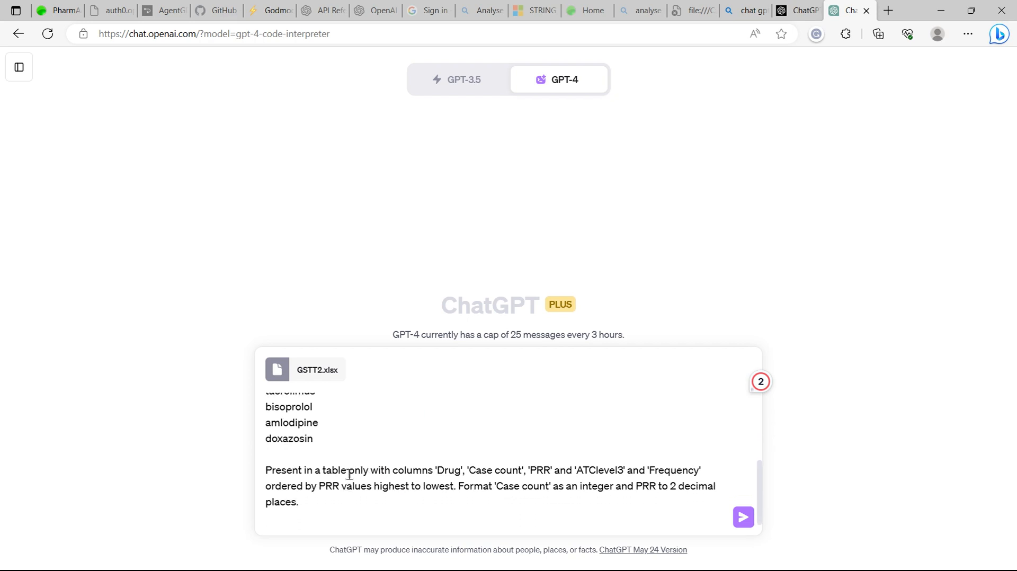
pyautogui.scroll(5, 349, 471)
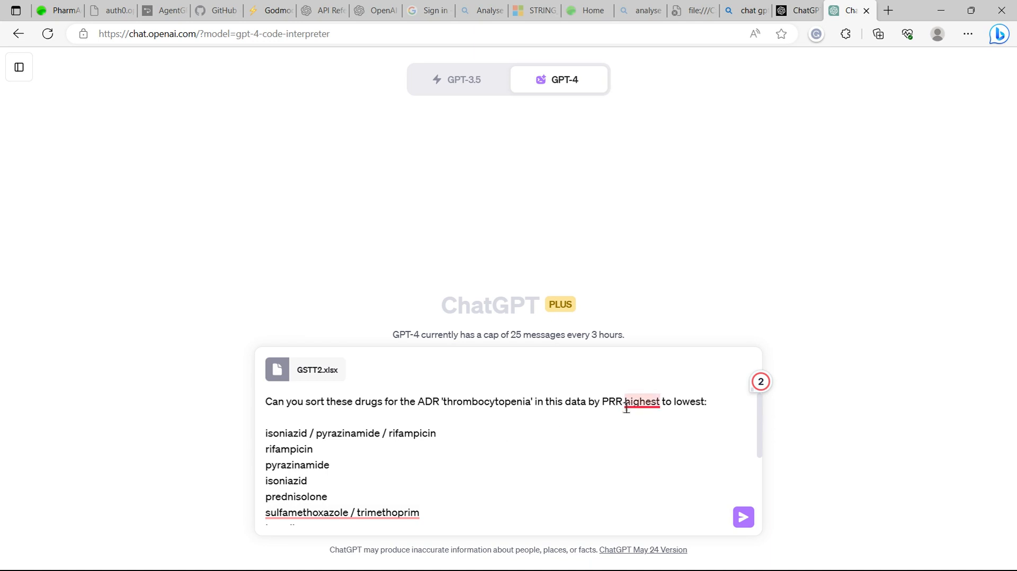
pyautogui.moveTo(641, 404)
pyautogui.scroll(-1, 389, 444)
pyautogui.scroll(-3, 389, 444)
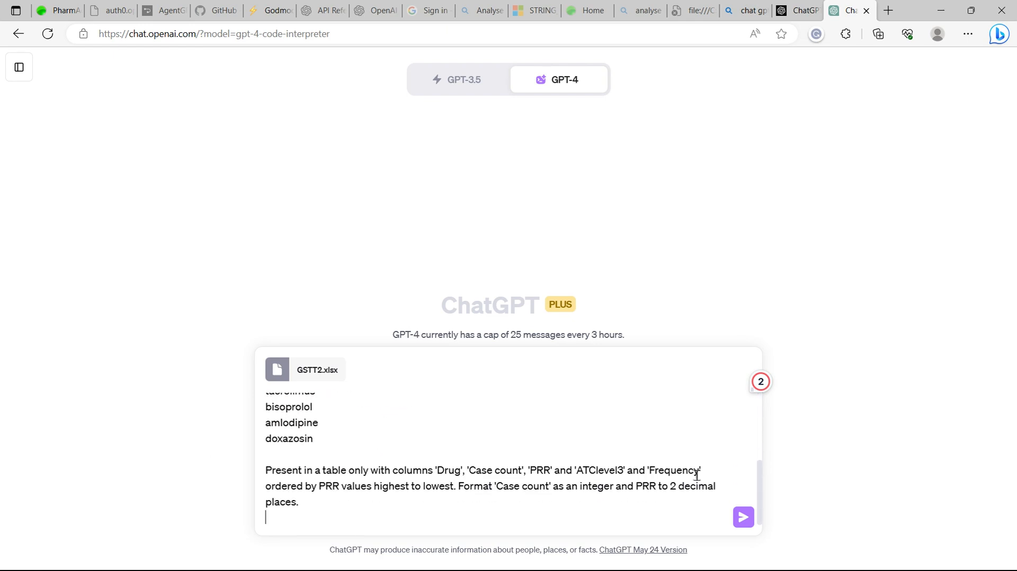
# Send the prompt with the attached spreadsheet and dismiss the share-link tip.
pyautogui.click(744, 518)
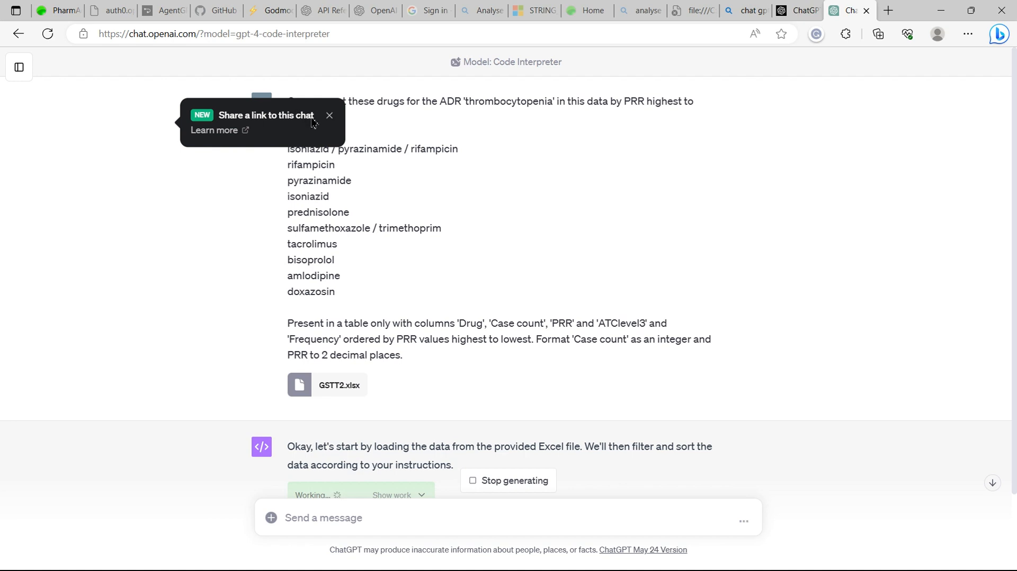
pyautogui.click(330, 115)
pyautogui.scroll(-2, 814, 234)
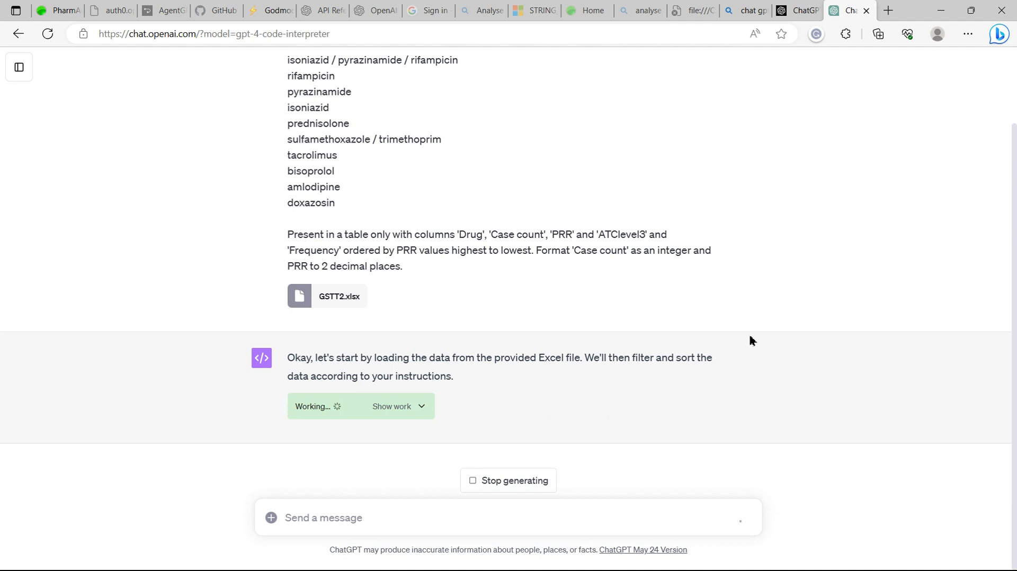
# Expand the response's working code, read through the generated Python, and hide it again.
pyautogui.click(423, 407)
pyautogui.scroll(4, 448, 372)
pyautogui.scroll(-1, 449, 372)
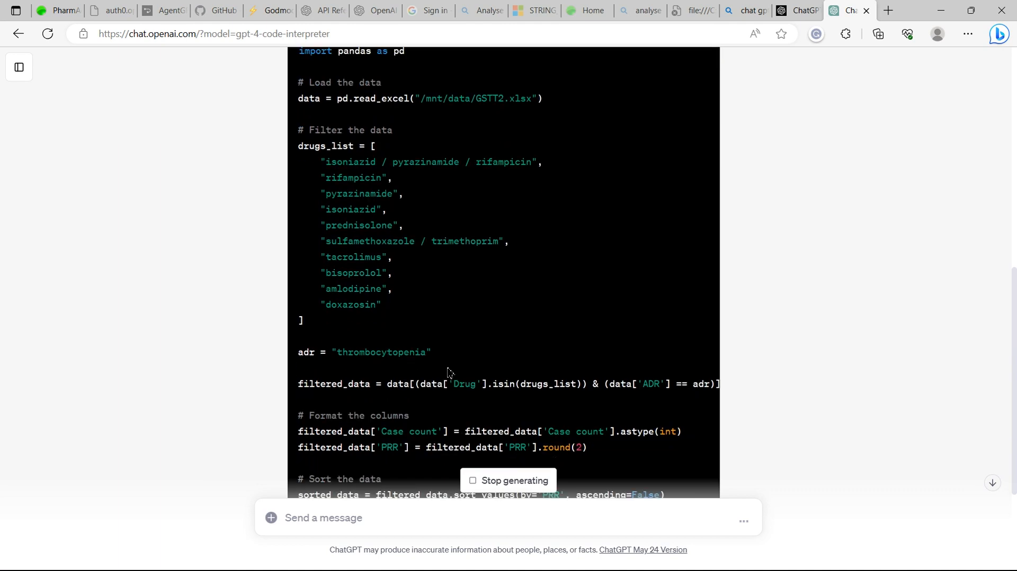
pyautogui.scroll(-3, 449, 373)
pyautogui.scroll(6, 450, 369)
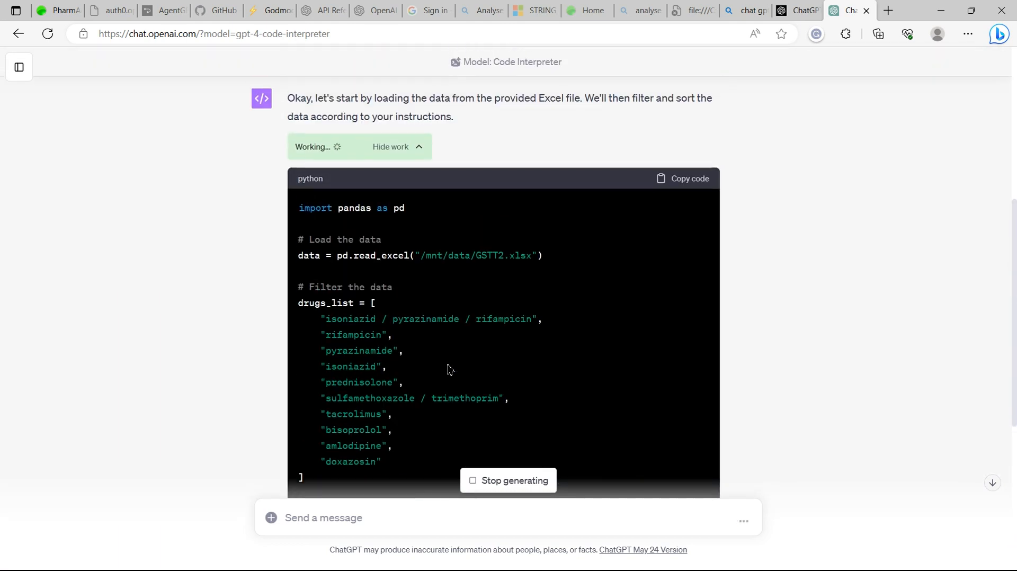
pyautogui.scroll(-1, 449, 368)
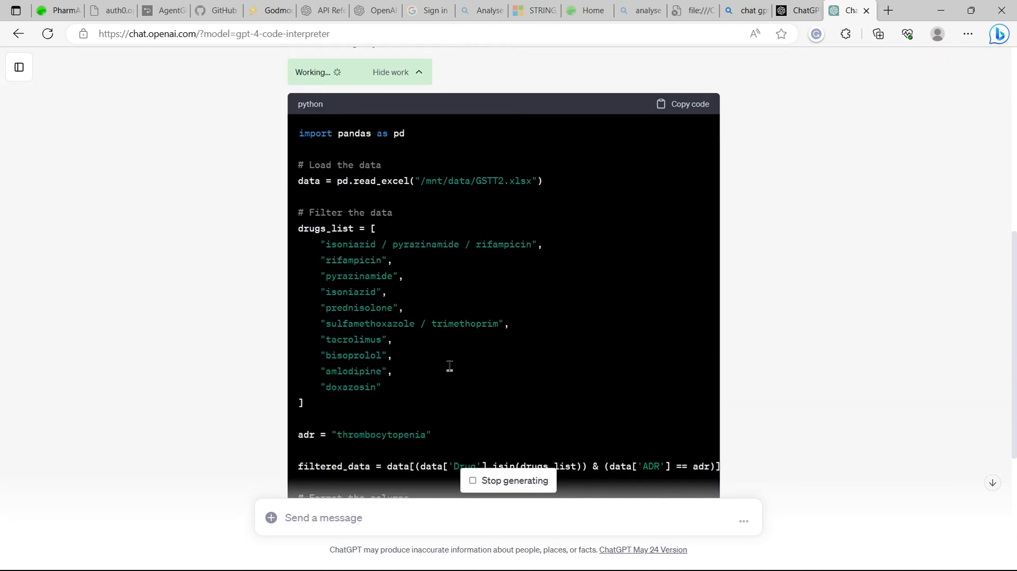
pyautogui.scroll(8, 448, 366)
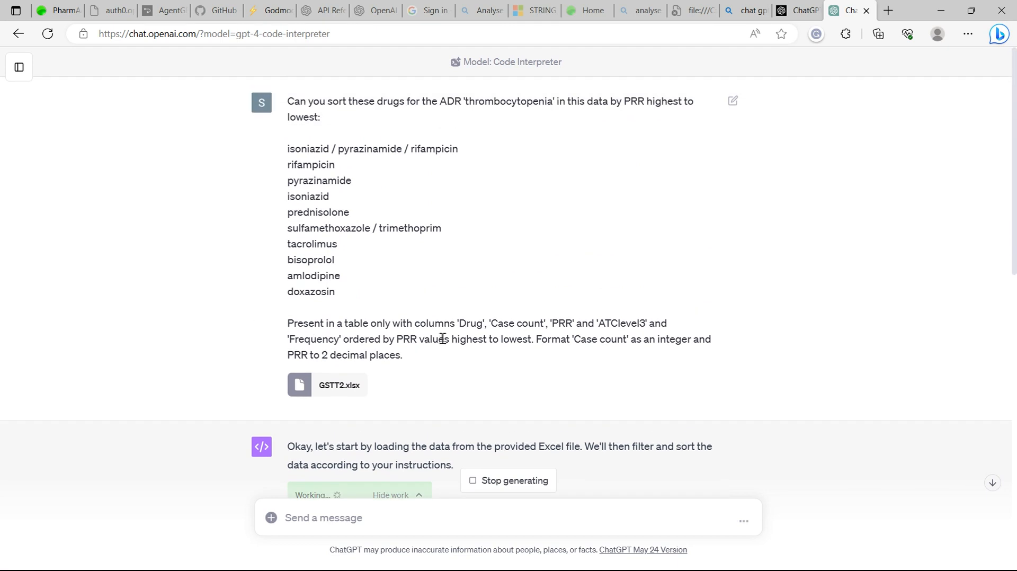
pyautogui.scroll(-7, 442, 339)
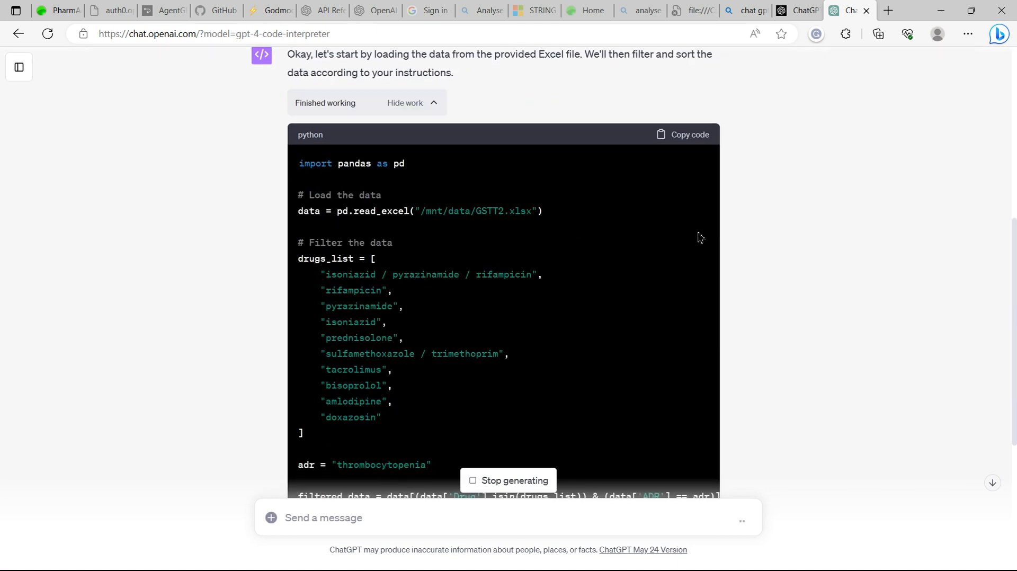
pyautogui.scroll(-5, 699, 239)
pyautogui.scroll(7, 644, 231)
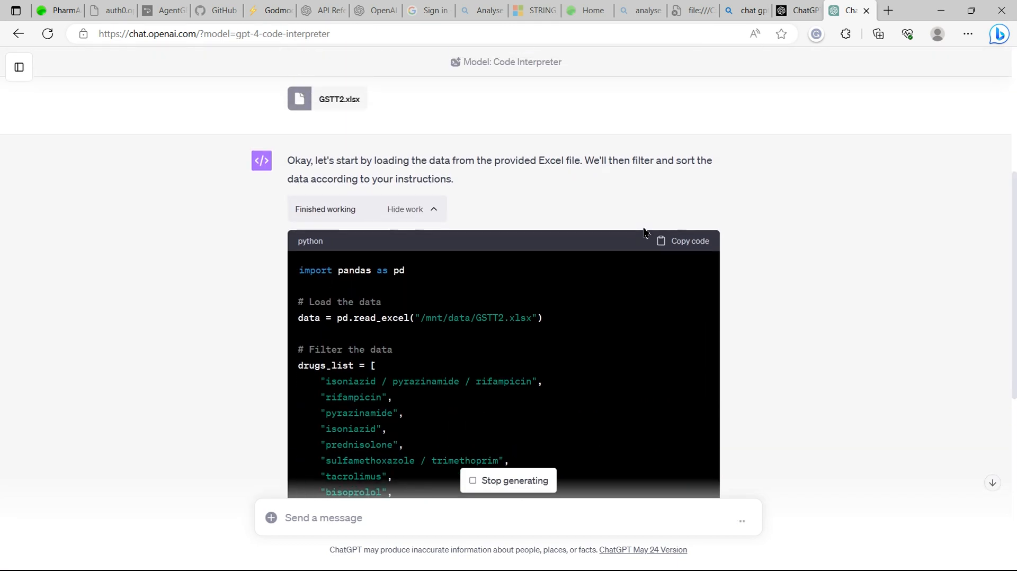
pyautogui.scroll(-1, 644, 231)
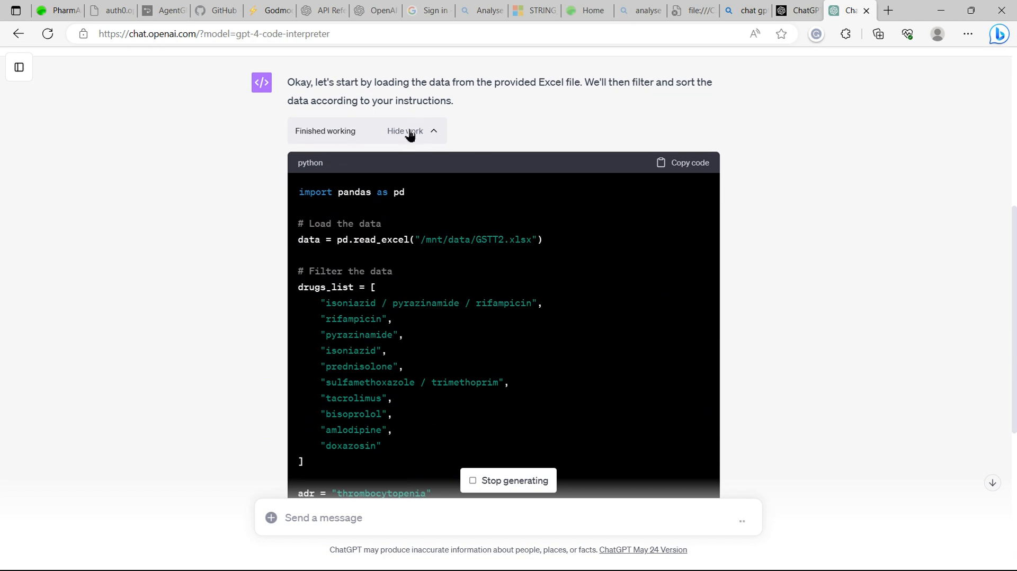
pyautogui.click(432, 133)
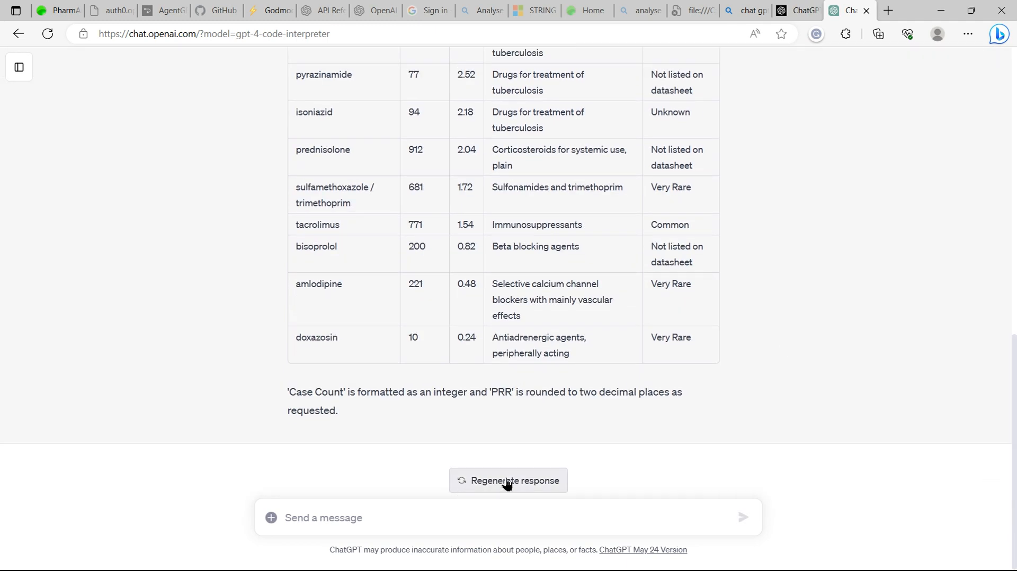
# Compare the sorted PRR table in the response with the PharmAdvisor results table.
pyautogui.scroll(3, 828, 205)
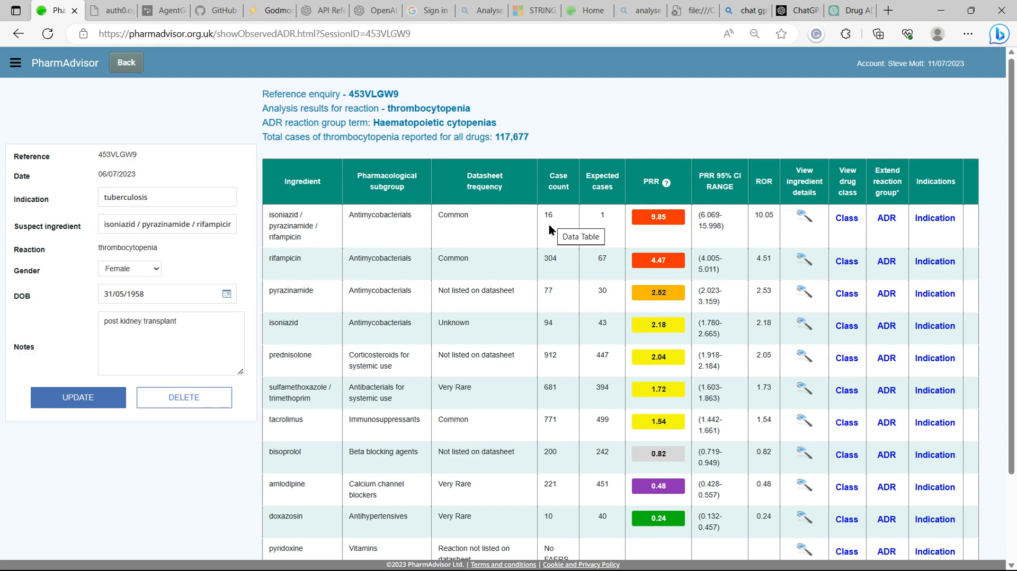
pyautogui.hotkey('ctrl', 'shift', 'Tab')
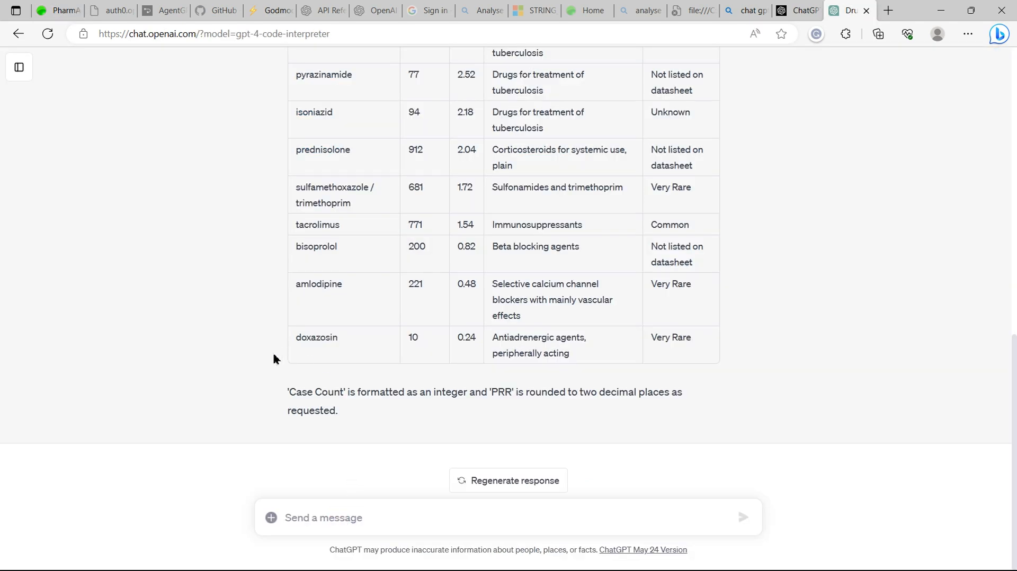
# Ask for the results to be presented as a chart ranked from highest to lowest PRR.
pyautogui.scroll(1, 272, 358)
pyautogui.scroll(-1, 273, 358)
pyautogui.click(311, 523)
pyautogui.write('Can you present these results as a chart, highest to lowest PRR?')
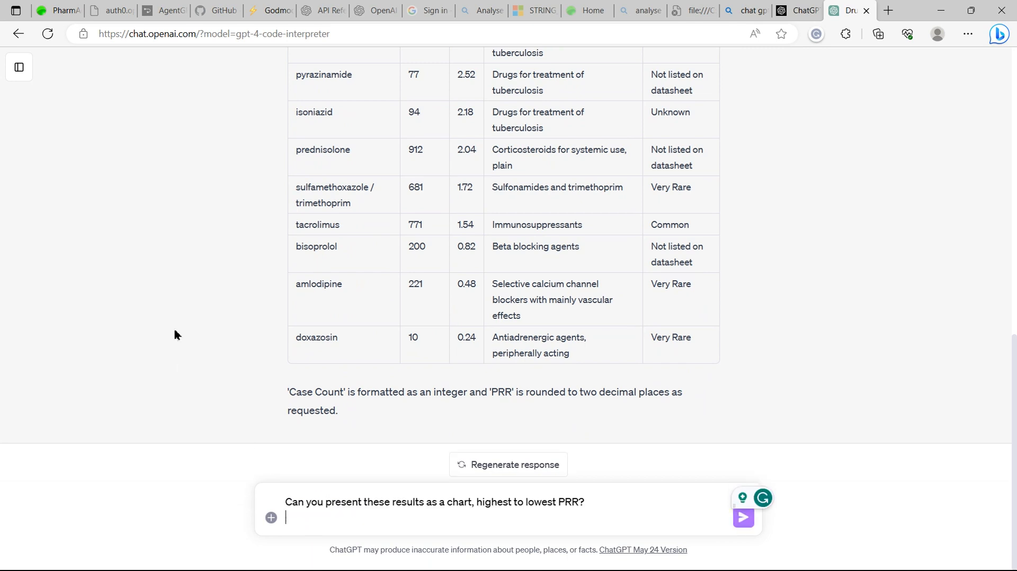
pyautogui.press('BackSpace')
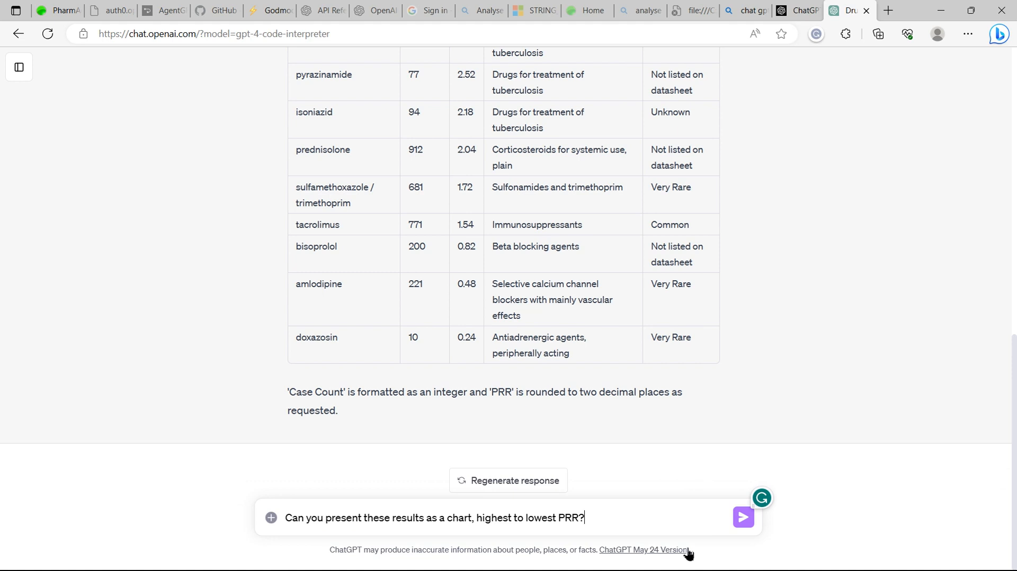
pyautogui.click(744, 518)
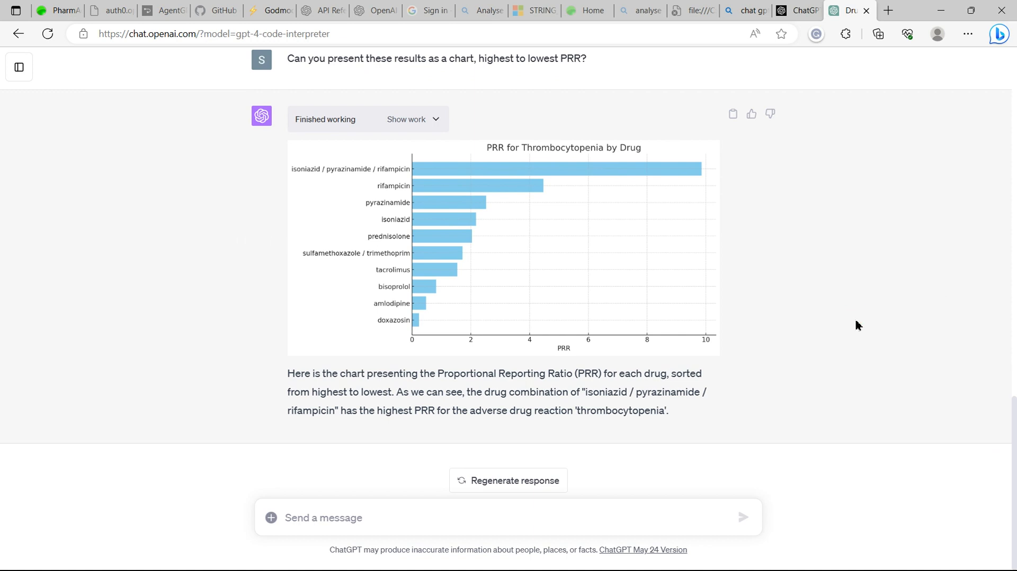
# Send a prompt asking, for each drug, for the lowest-PRR alternative in the same 'ATClevel3', with columns 'Drug', 'PRR', 'Case count', 'ATClevel3' and alternative drug PRR.
pyautogui.click(305, 516)
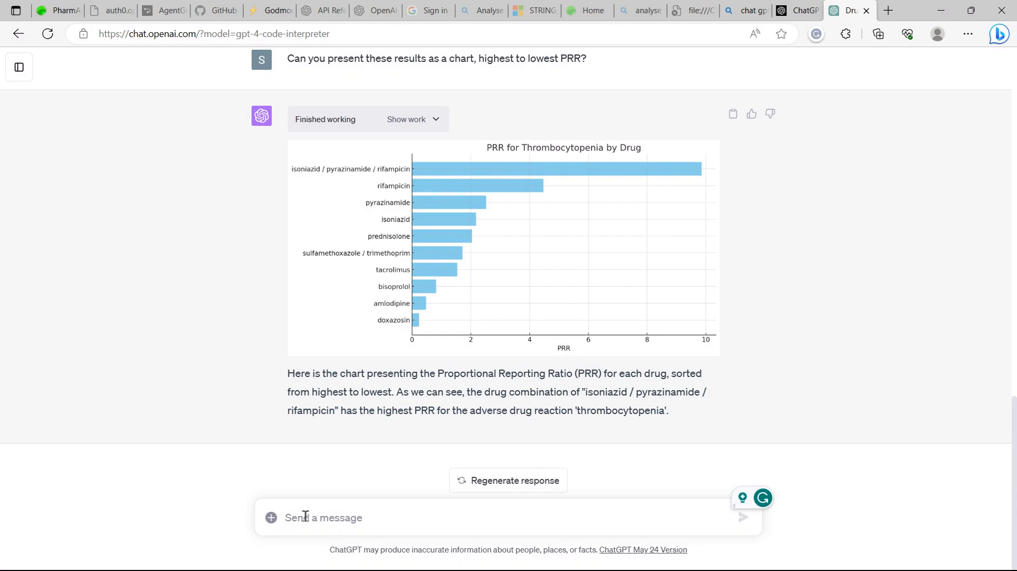
pyautogui.write("For each drug, list the PRR for the ADR 'thrombocytopenia' show alternative drugs in the same 'ATClevel3' with the lowest PRR for 'thrombocytopenia'. Show columns 'Drug', 'PRR', 'Case count', 'ATClevel3', alternative drug and it's 'PRR' in ATClevel3.")
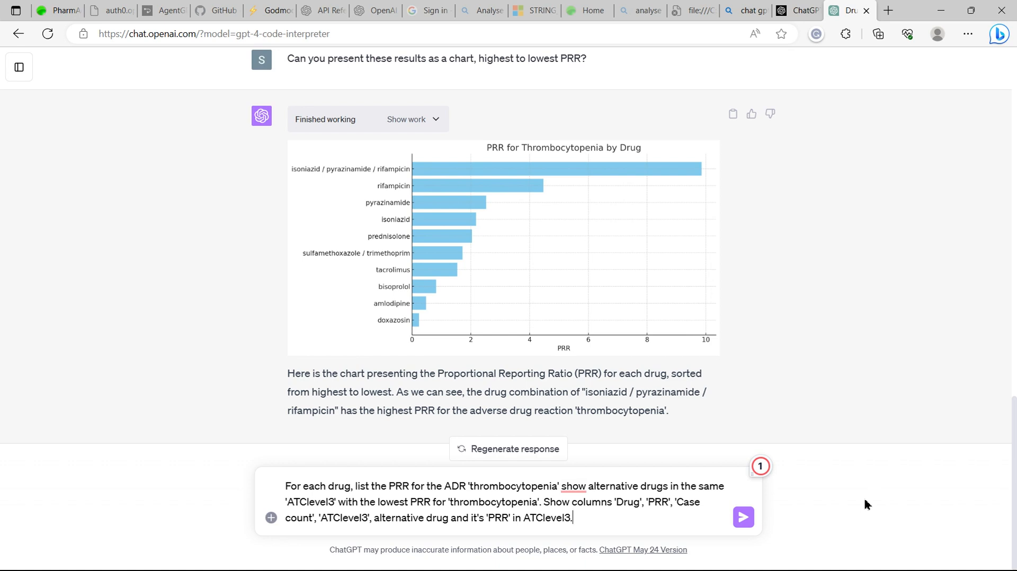
pyautogui.click(744, 517)
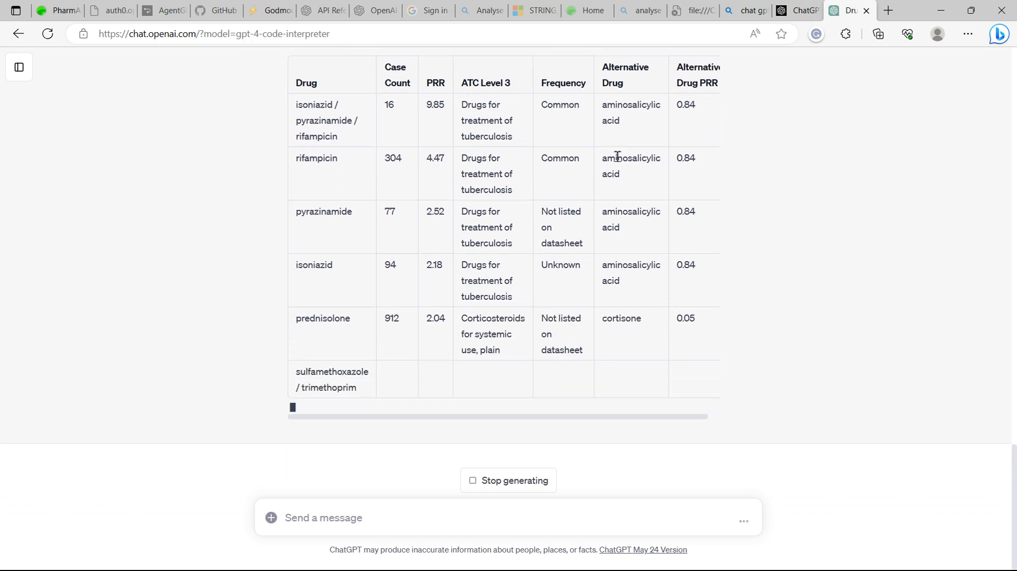
# Attach the spreadsheet PCA_March_2021.xlsx to a new chat.
pyautogui.scroll(1, 616, 158)
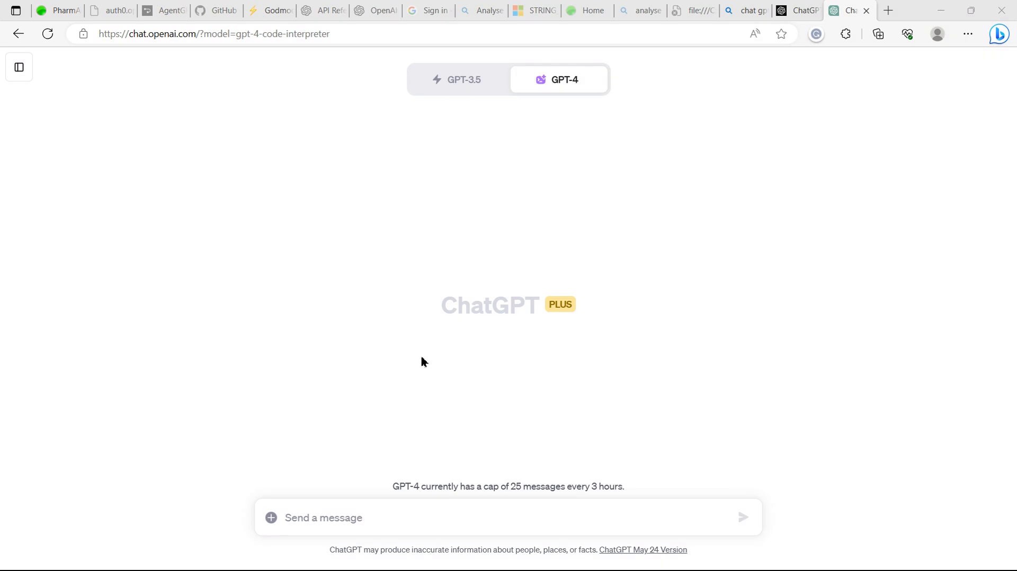
pyautogui.click(271, 520)
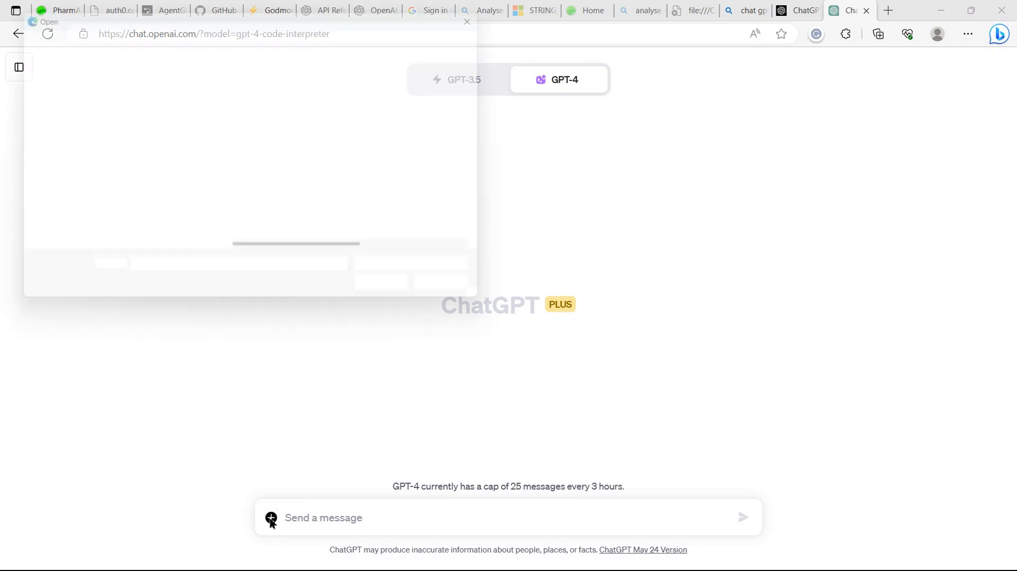
pyautogui.click(310, 109)
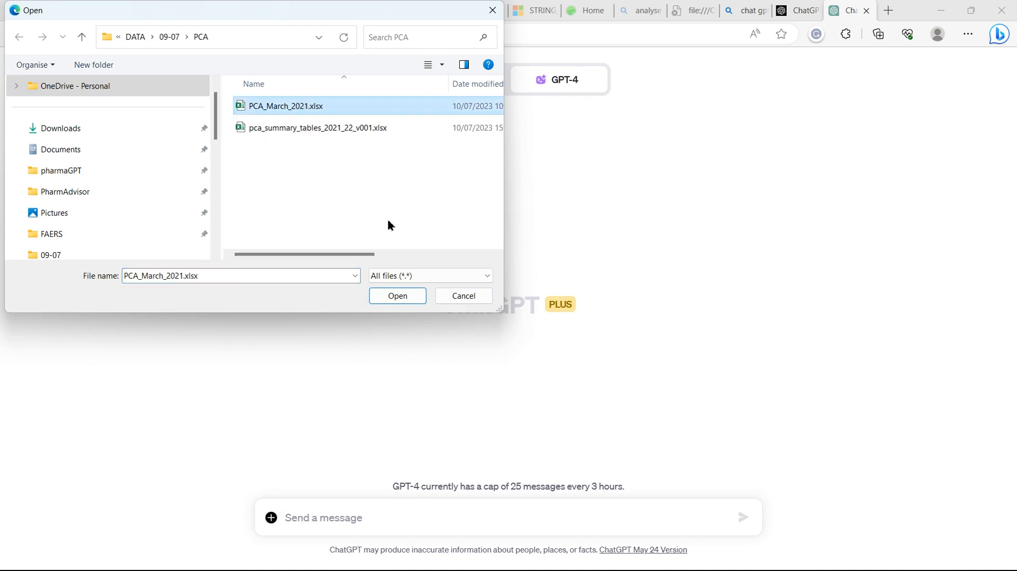
pyautogui.click(405, 295)
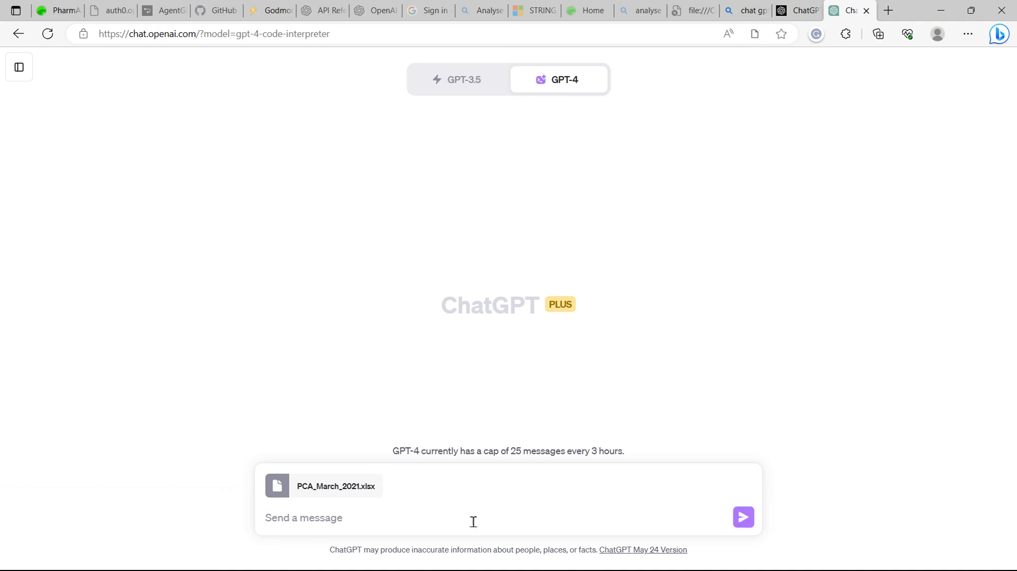
# Send the pasted prompt summarising quantity and net ingredient cost for 'Anticoagulants and protamine' grouped by 'BNF Chemical Name' with a grand total.
pyautogui.click(543, 524)
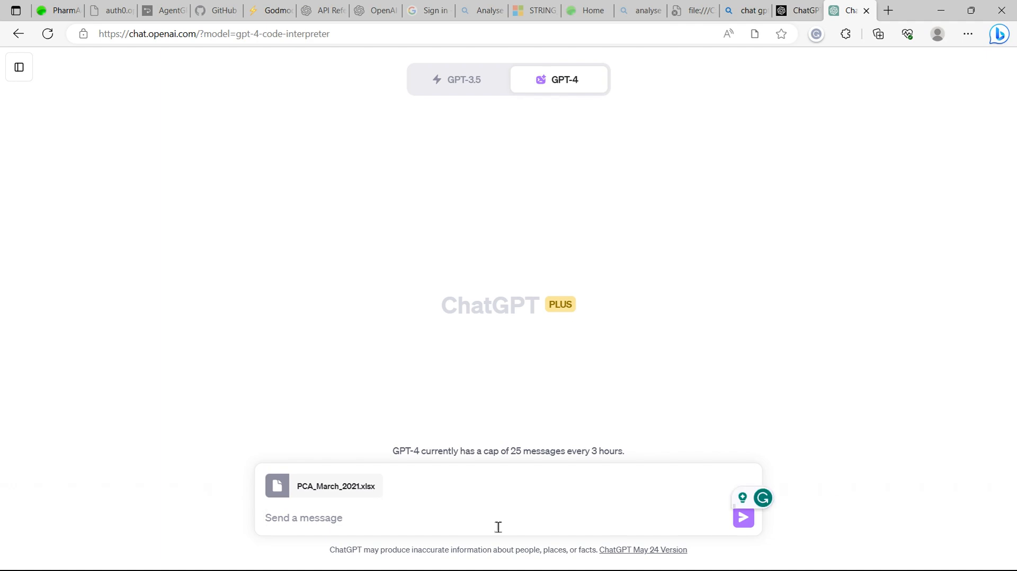
pyautogui.hotkey('ctrl', 'v')
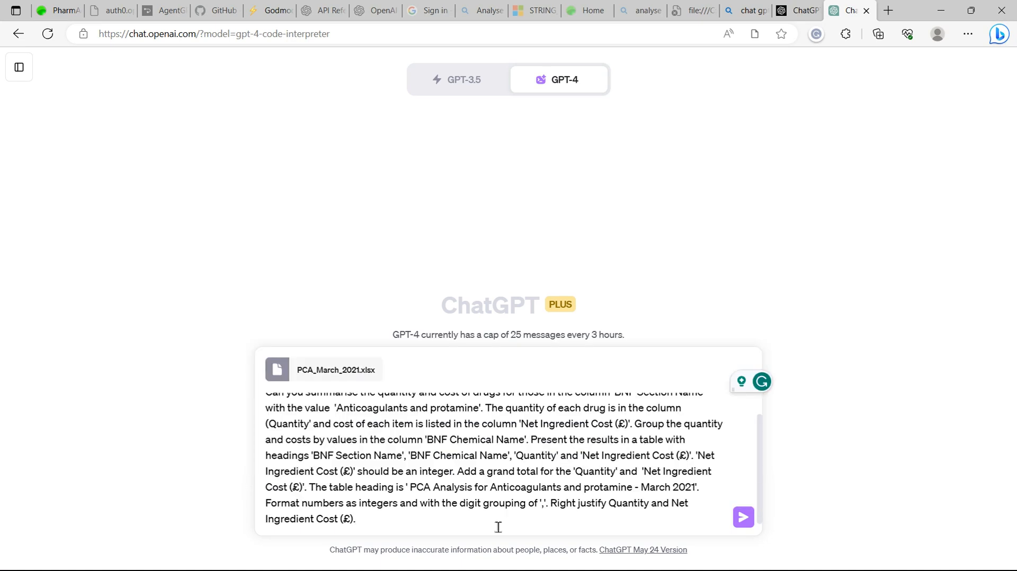
pyautogui.scroll(2, 488, 473)
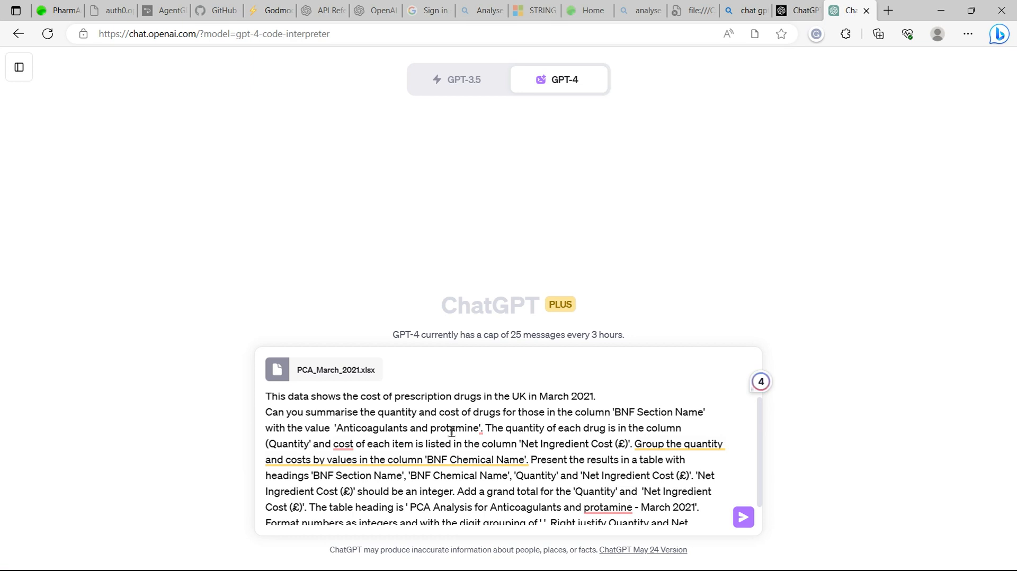
pyautogui.moveTo(344, 444)
pyautogui.moveTo(486, 431)
pyautogui.moveTo(689, 450)
pyautogui.scroll(-1, 651, 460)
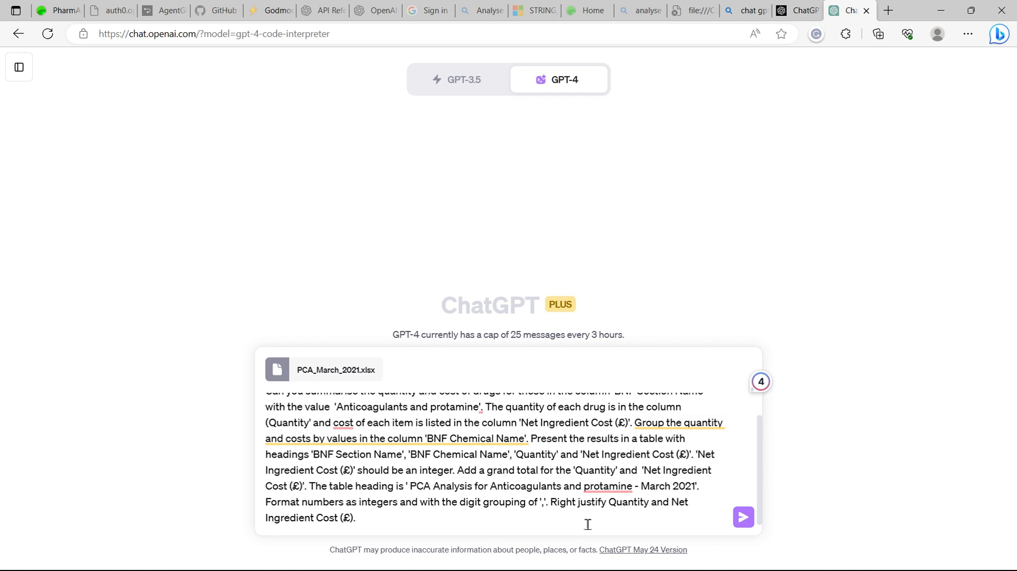
pyautogui.click(744, 518)
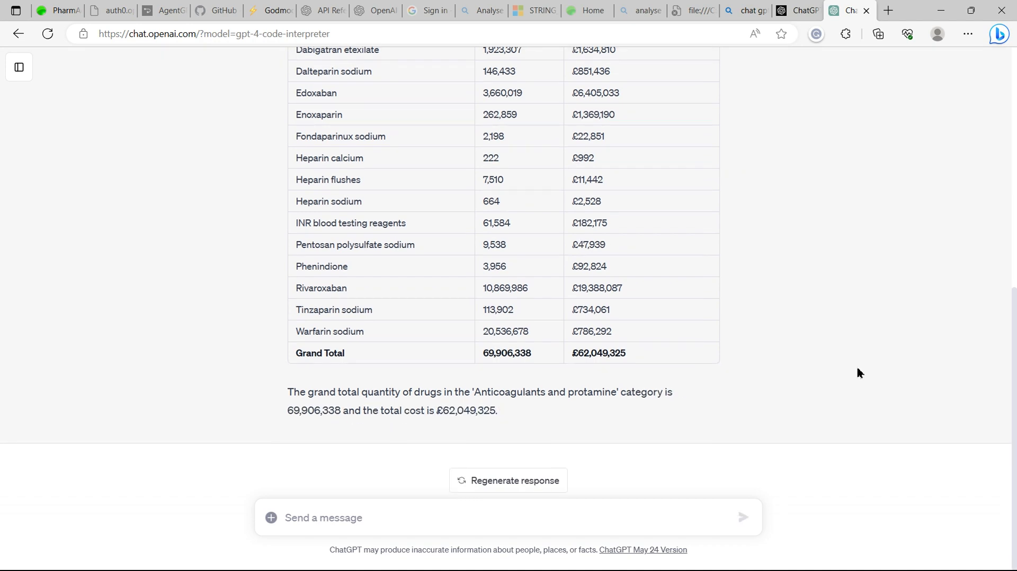
# Ask for a column calculating 'Net Ingredient Cost (£)' per unit of 'Quantity'.
pyautogui.click(345, 523)
pyautogui.write("Add a column that calculates the 'Net Ingredient Cost (£)' per unit of 'Quantity'?")
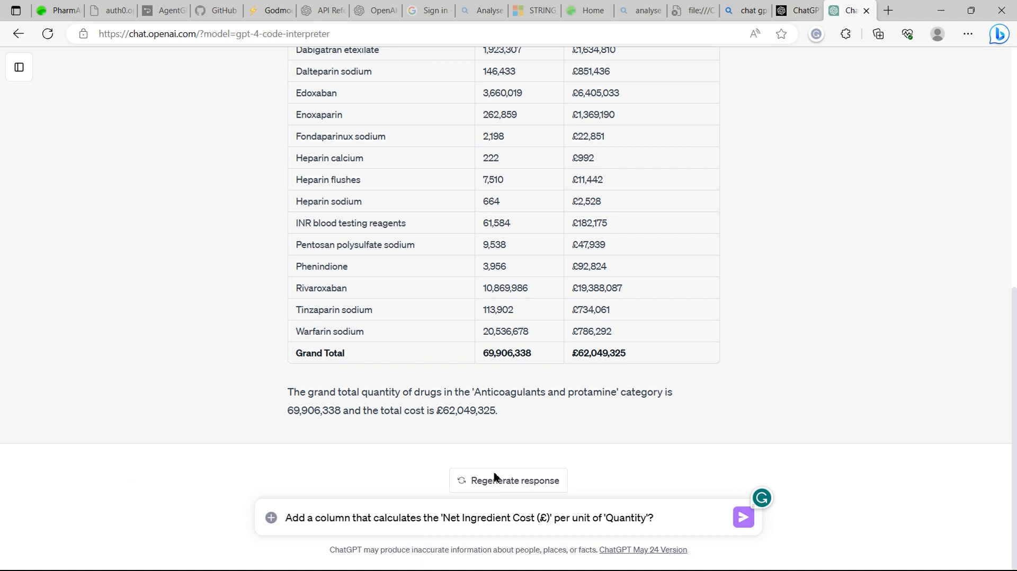
pyautogui.click(744, 518)
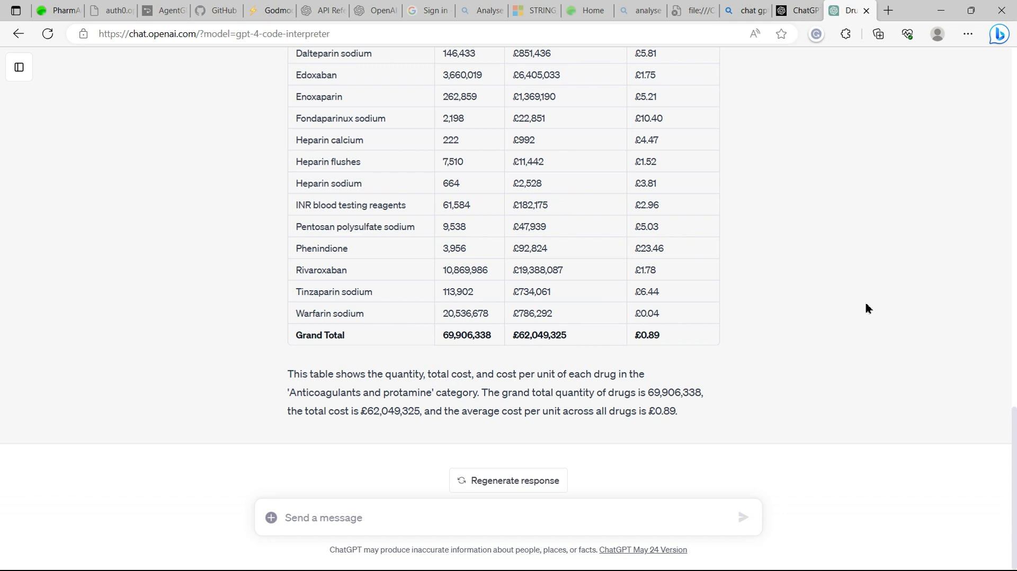
# Ask for the results as a chart with 'Net Ingredient Cost (£)' ranked highest to lowest.
pyautogui.click(324, 525)
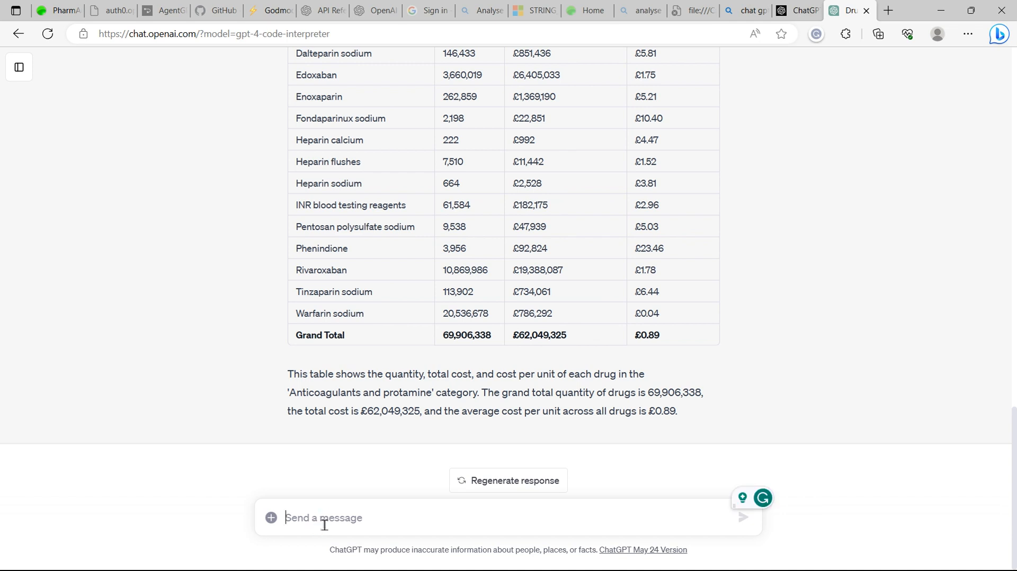
pyautogui.write("Can you present these results as a chart with 'Net Ingredient Cost (£)' ranked highest to lowest?")
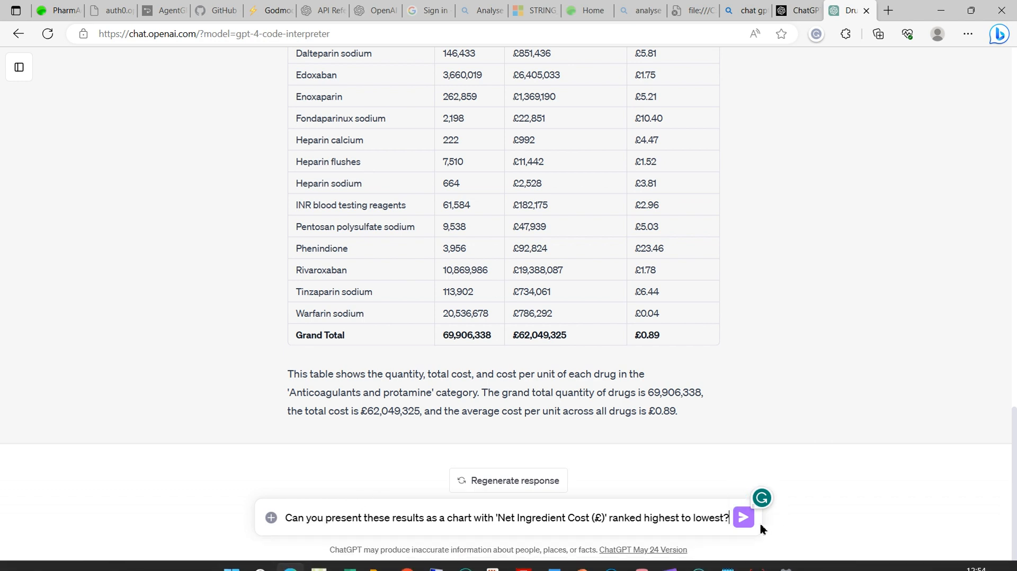
pyautogui.click(744, 518)
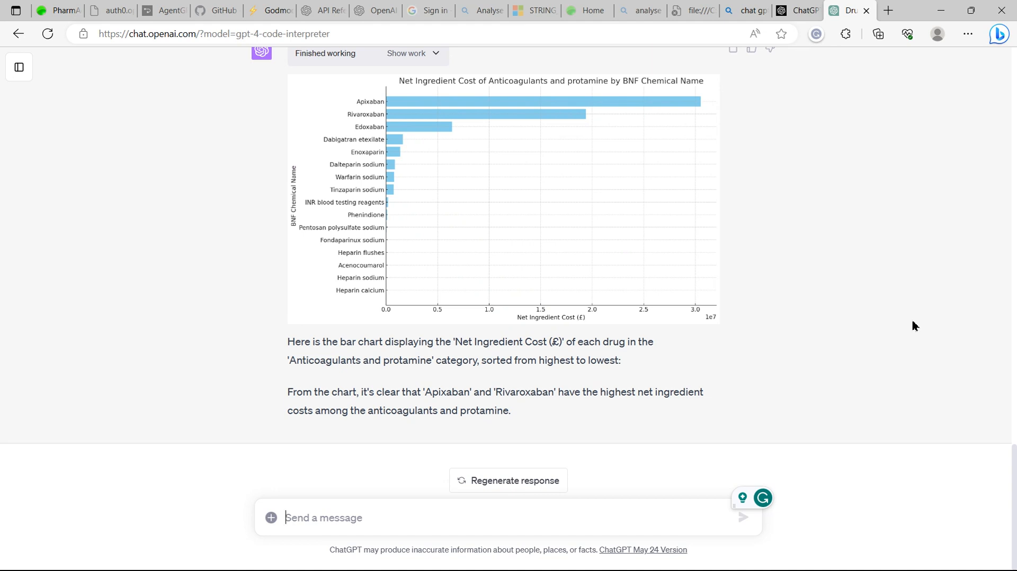
# Send the request "Repeat analysis for Antiplatelet drugs".
pyautogui.write('Repeat ')
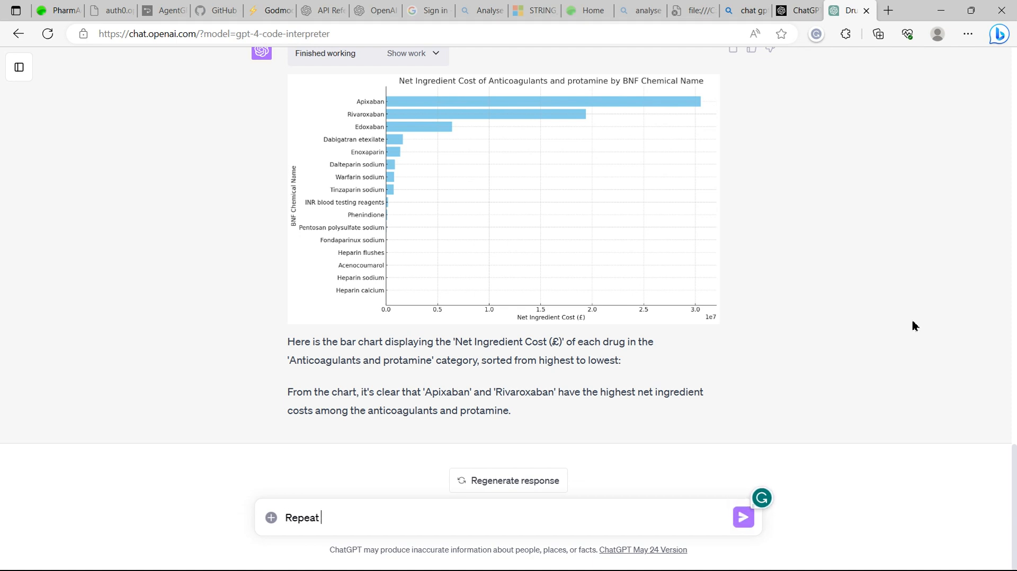
pyautogui.write('analysis for')
pyautogui.write('Antiplatelet drugs')
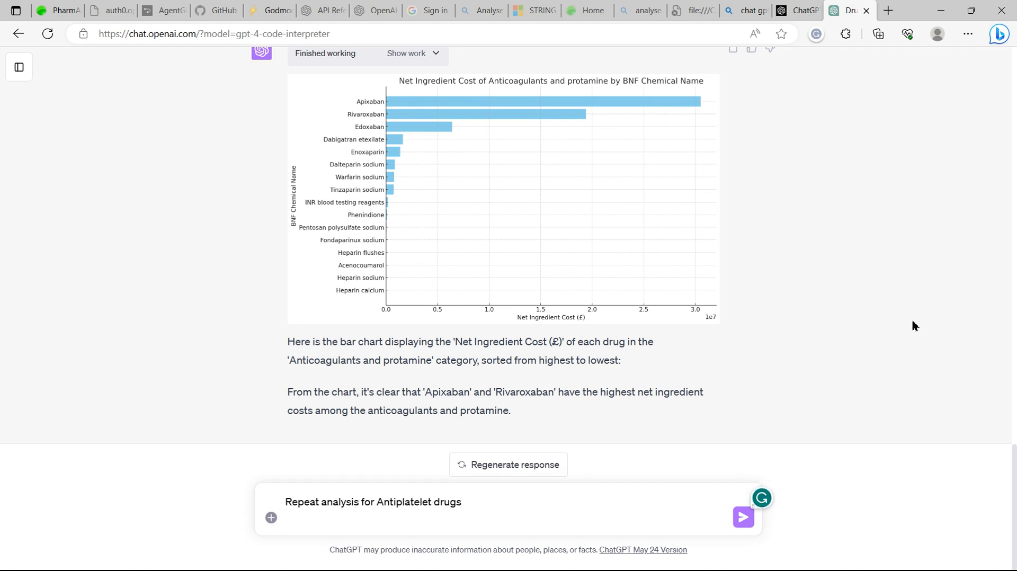
pyautogui.press('BackSpace')
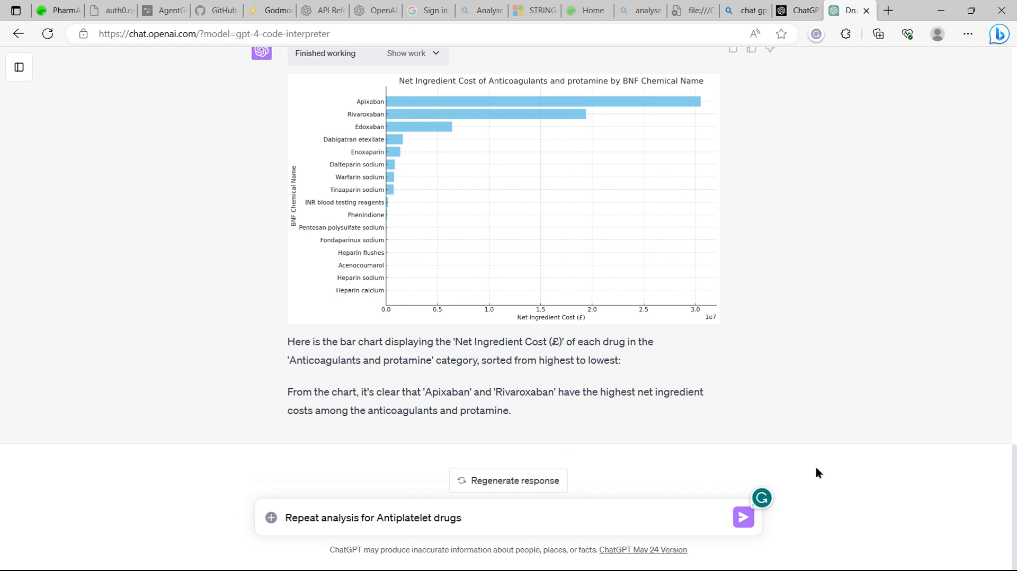
pyautogui.click(744, 519)
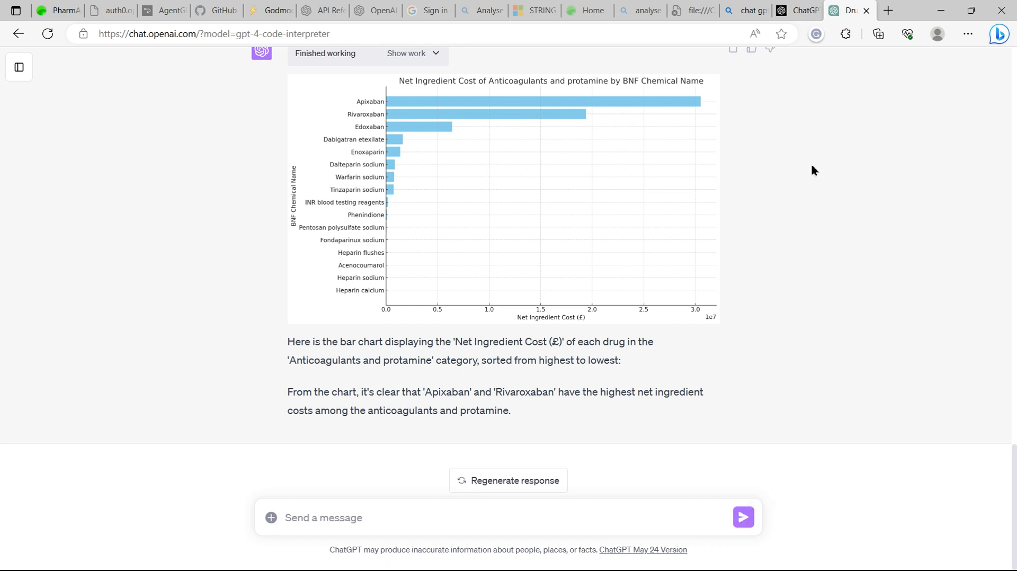